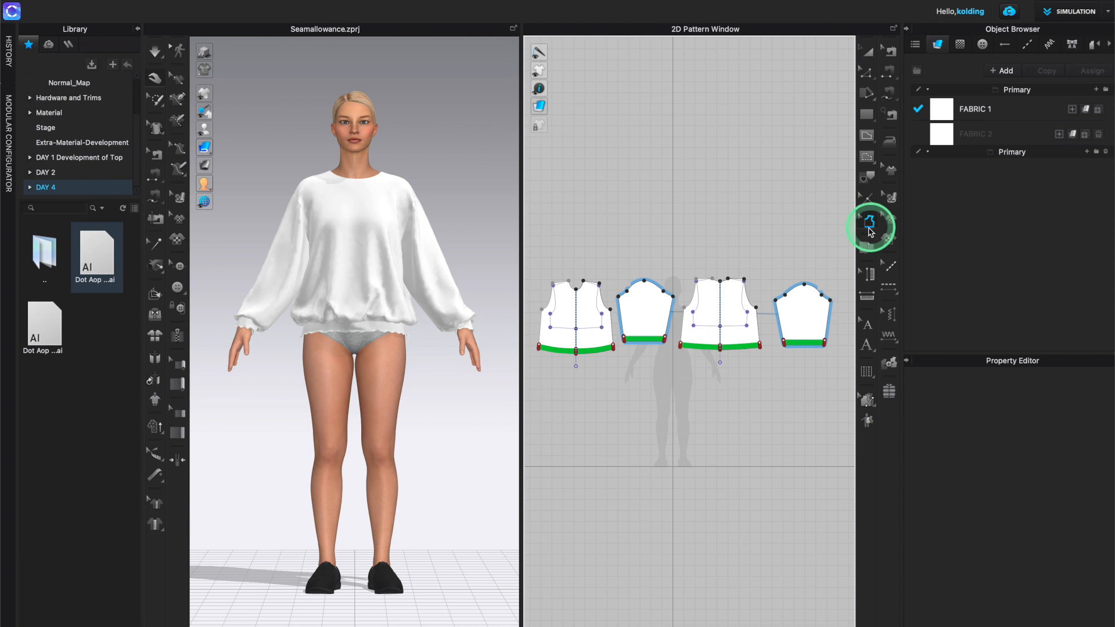
Add a 1 cm seam allowance around the front, back and both sleeve pattern pieces.
{"action": "left_click", "coordinate": [682, 334]}
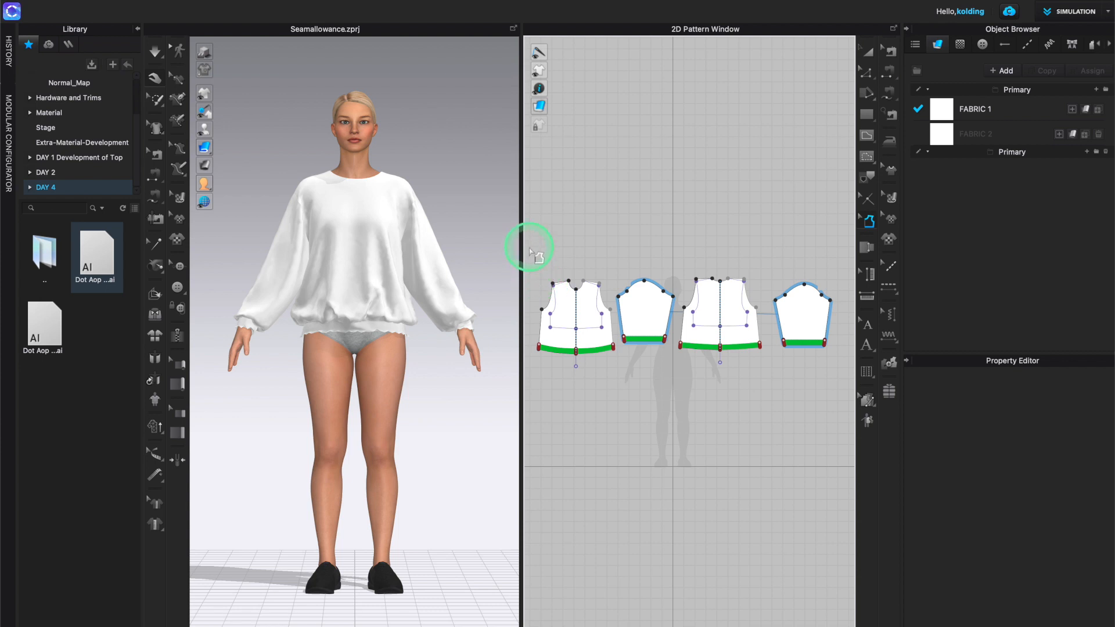
{"action": "left_click_drag", "start_coordinate": [560, 302], "coordinate": [846, 378]}
{"action": "scroll", "coordinate": [763, 314], "scroll_direction": "up", "scroll_amount": 5}
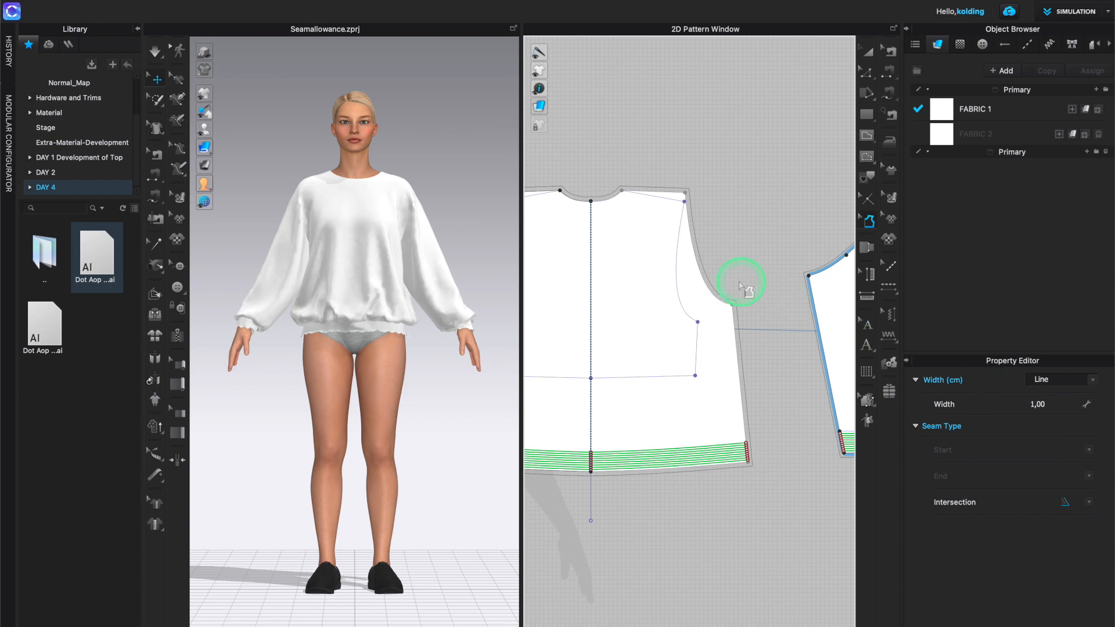
Examine the seam allowance along the edges of the body and sleeve pattern pieces.
{"action": "scroll", "coordinate": [733, 279], "scroll_direction": "up", "scroll_amount": 2}
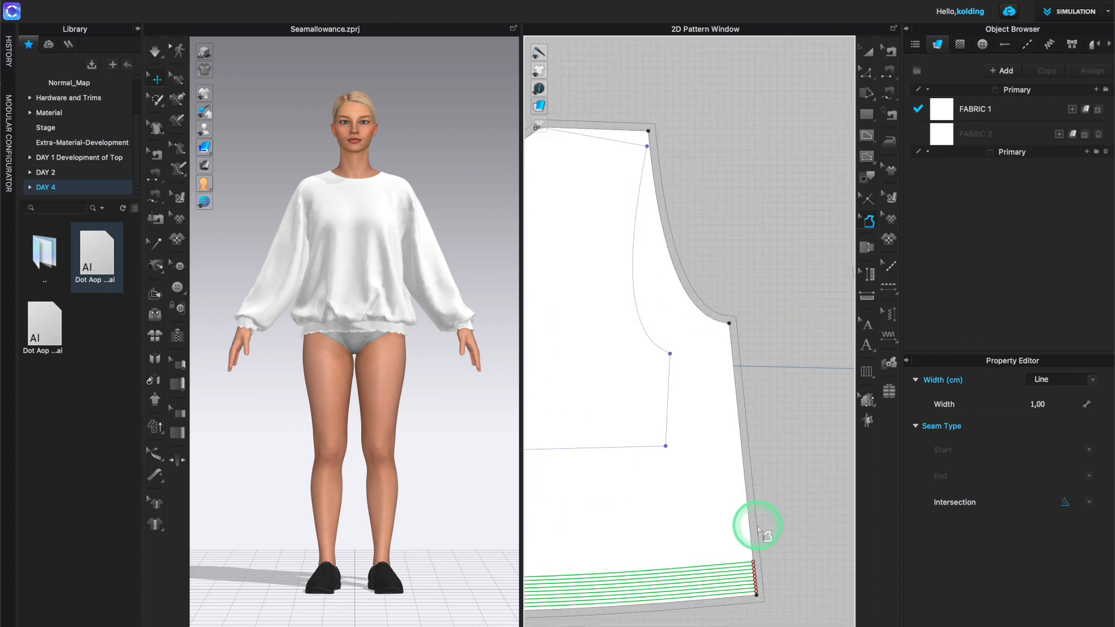
{"action": "scroll", "coordinate": [759, 526], "scroll_direction": "down", "scroll_amount": 7}
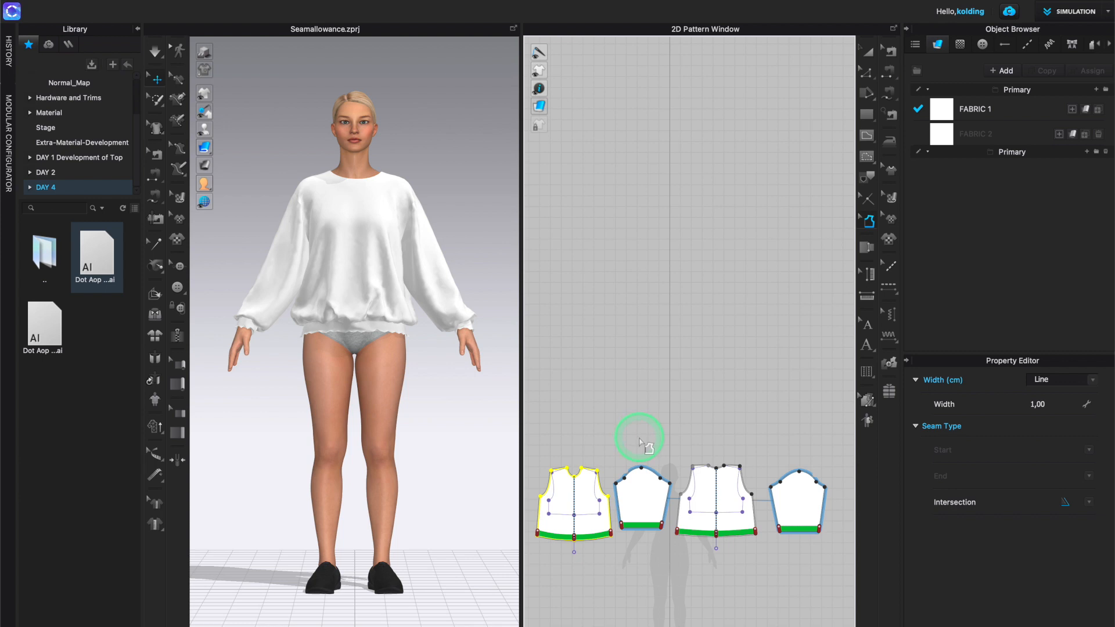
{"action": "middle_click_drag", "start_coordinate": [659, 451], "coordinate": [670, 306]}
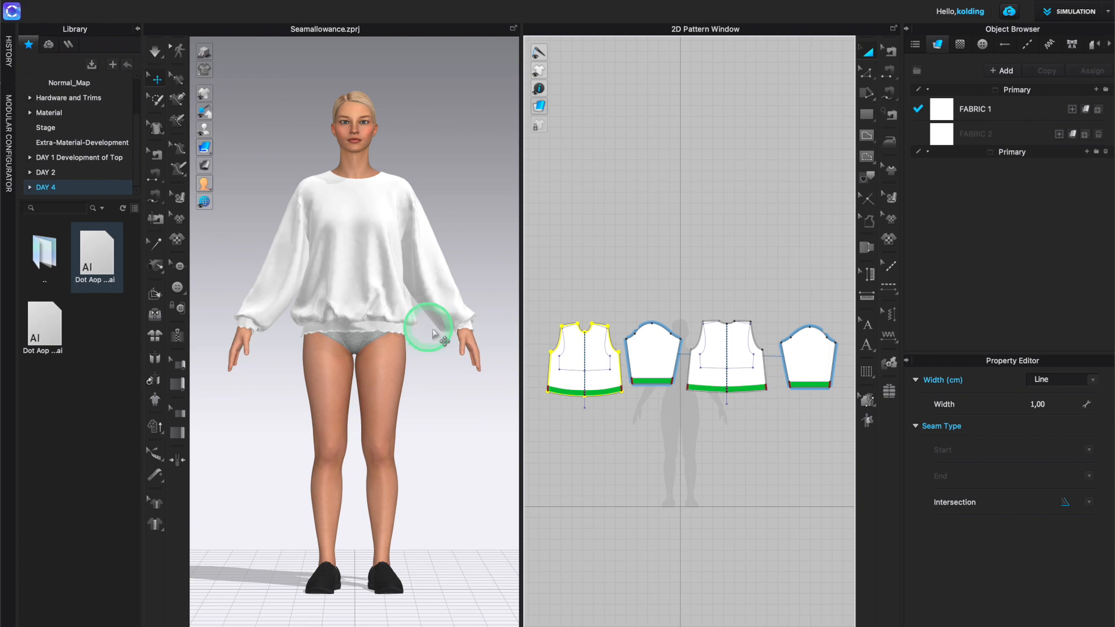
{"action": "scroll", "coordinate": [667, 364], "scroll_direction": "up", "scroll_amount": 6}
{"action": "scroll", "coordinate": [667, 364], "scroll_direction": "up", "scroll_amount": 2}
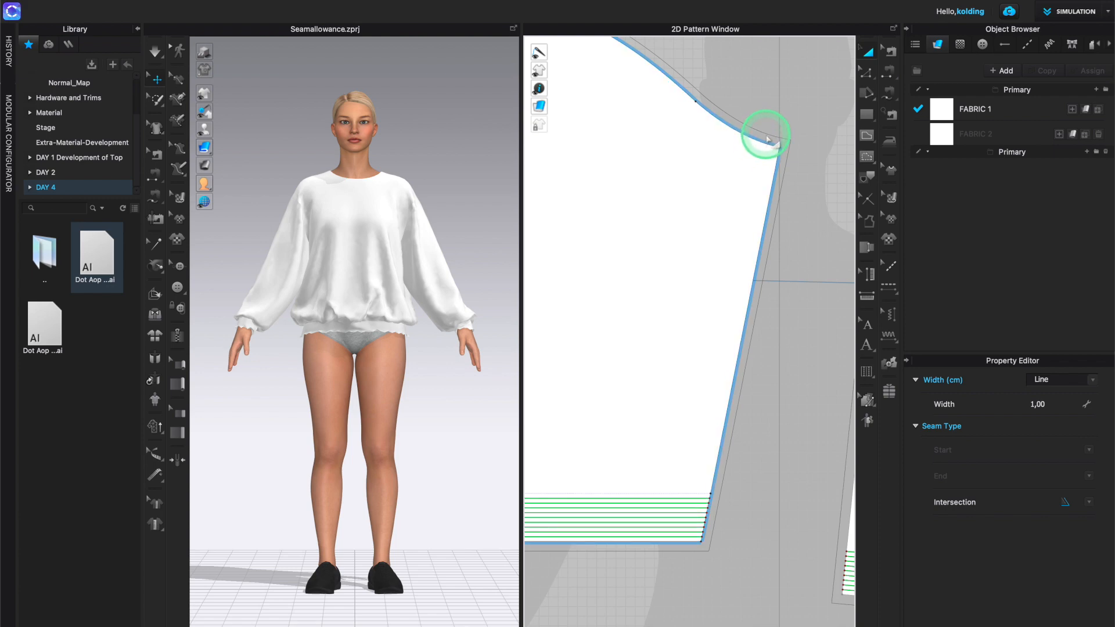
{"action": "scroll", "coordinate": [679, 249], "scroll_direction": "down", "scroll_amount": 8}
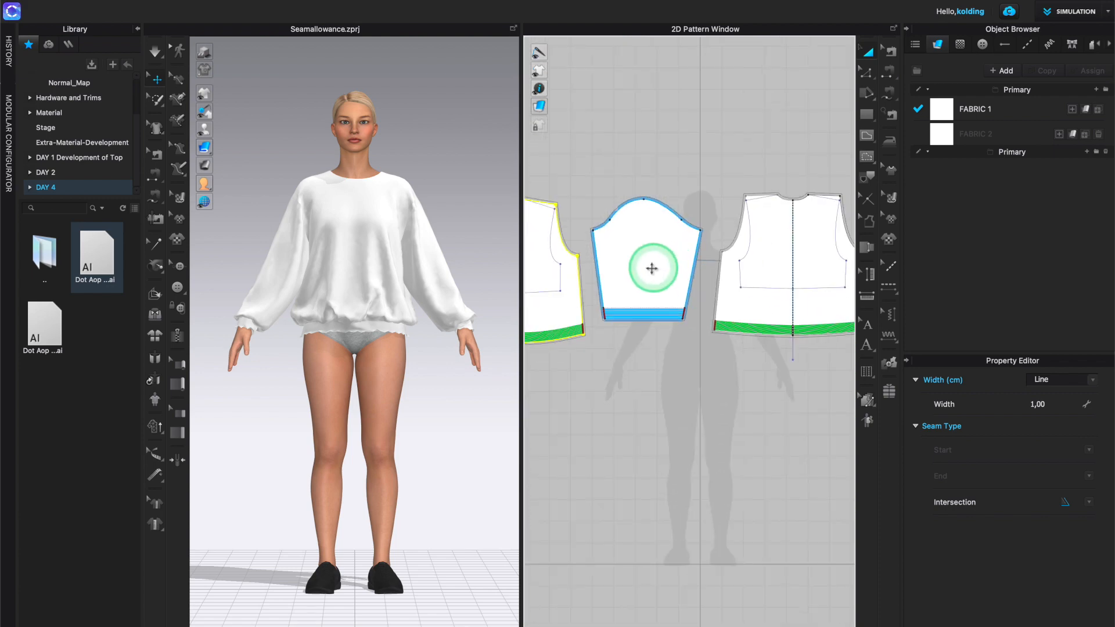
{"action": "scroll", "coordinate": [644, 269], "scroll_direction": "down", "scroll_amount": 2}
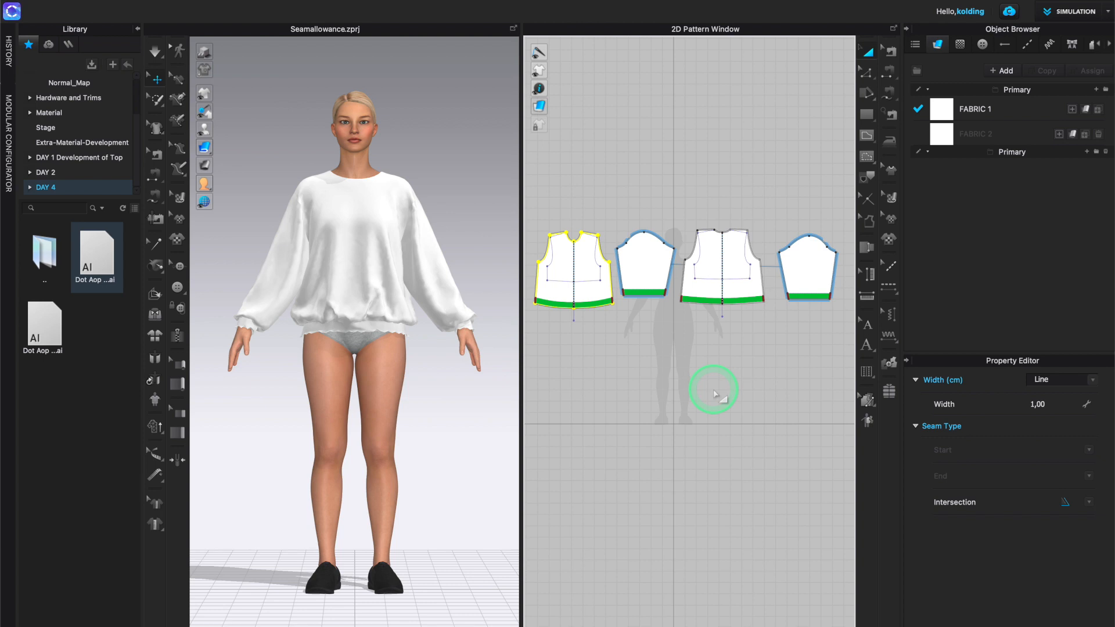
{"action": "scroll", "coordinate": [714, 394], "scroll_direction": "down", "scroll_amount": 2}
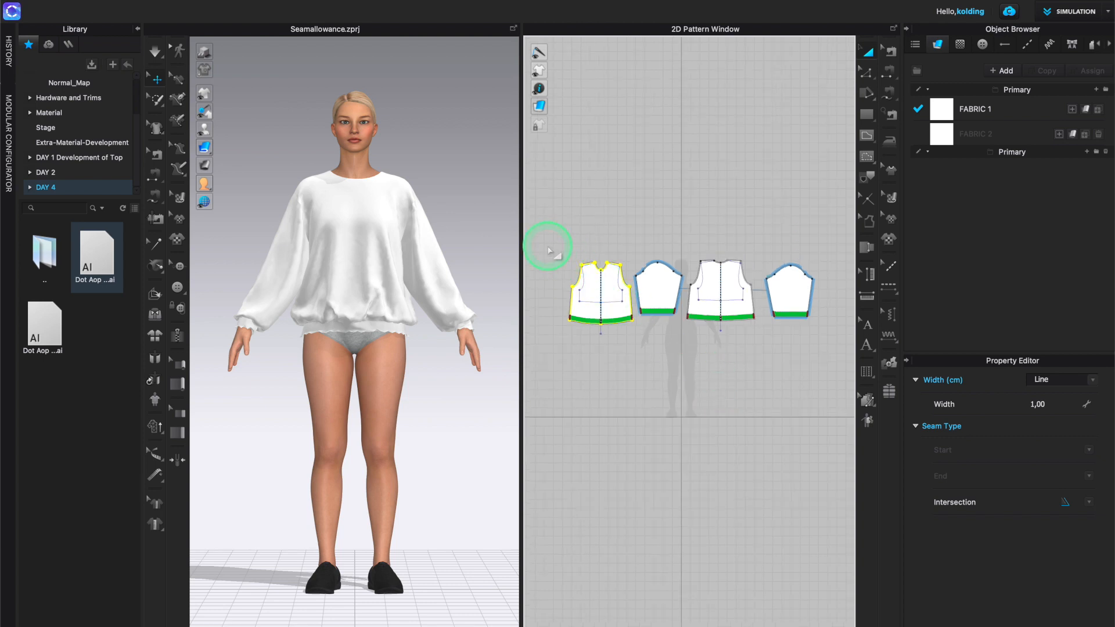
Apply the Dot Aop AI artwork from the library to FABRIC 1.
{"action": "left_click_drag", "start_coordinate": [552, 234], "coordinate": [768, 228]}
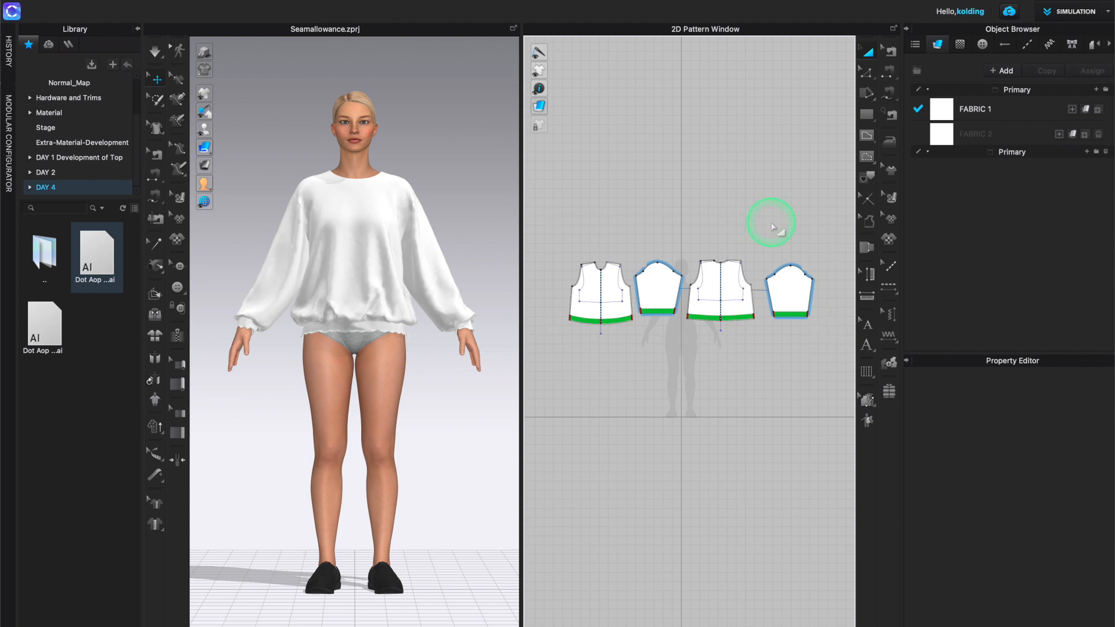
{"action": "left_click", "coordinate": [98, 250]}
{"action": "mouse_move", "coordinate": [104, 253]}
{"action": "left_mouse_down"}
{"action": "mouse_move", "coordinate": [351, 178]}
{"action": "mouse_move", "coordinate": [944, 110]}
{"action": "left_mouse_up"}
{"action": "left_click", "coordinate": [528, 474]}
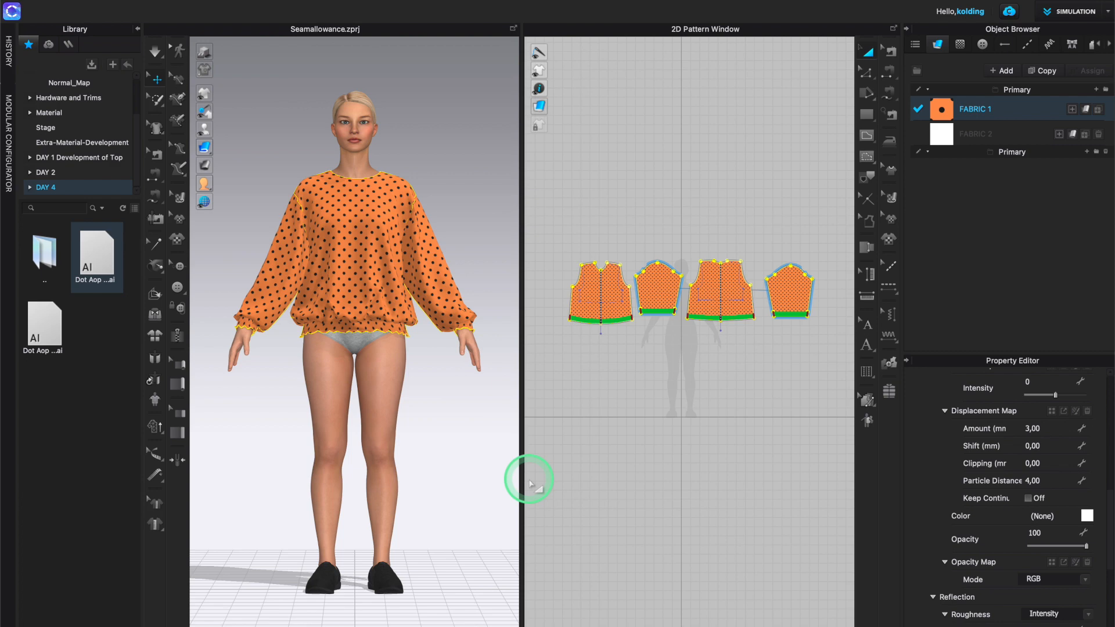
Duplicate all four dotted pattern pieces and place the copies about 107 cm above the originals.
{"action": "scroll", "coordinate": [667, 357], "scroll_direction": "up", "scroll_amount": 5}
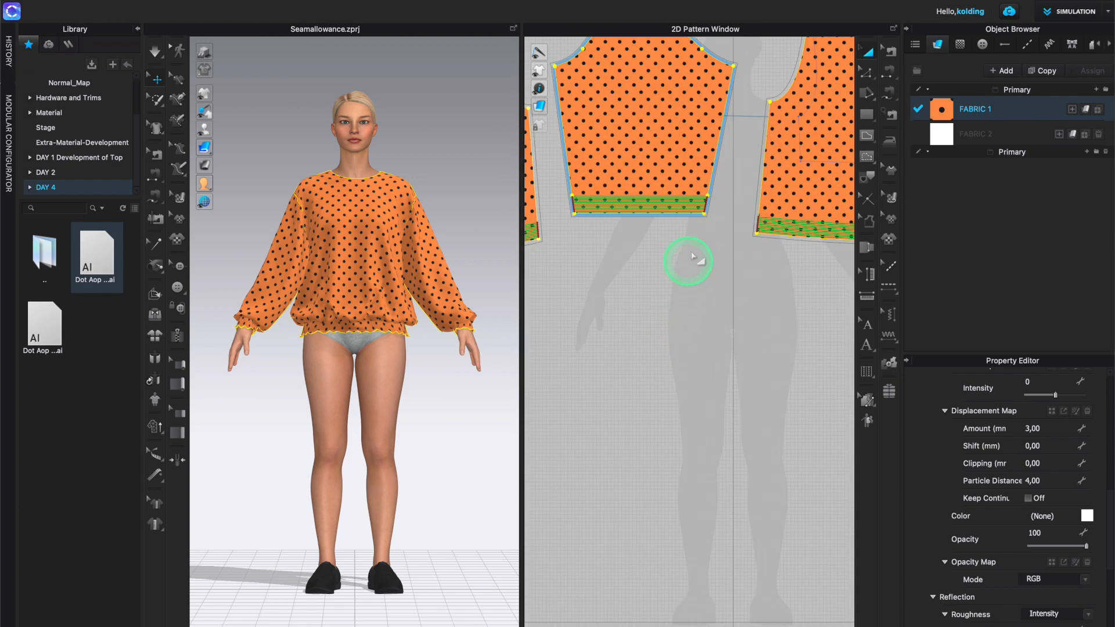
{"action": "scroll", "coordinate": [730, 187], "scroll_direction": "up", "scroll_amount": 4}
{"action": "scroll", "coordinate": [725, 382], "scroll_direction": "up", "scroll_amount": 4}
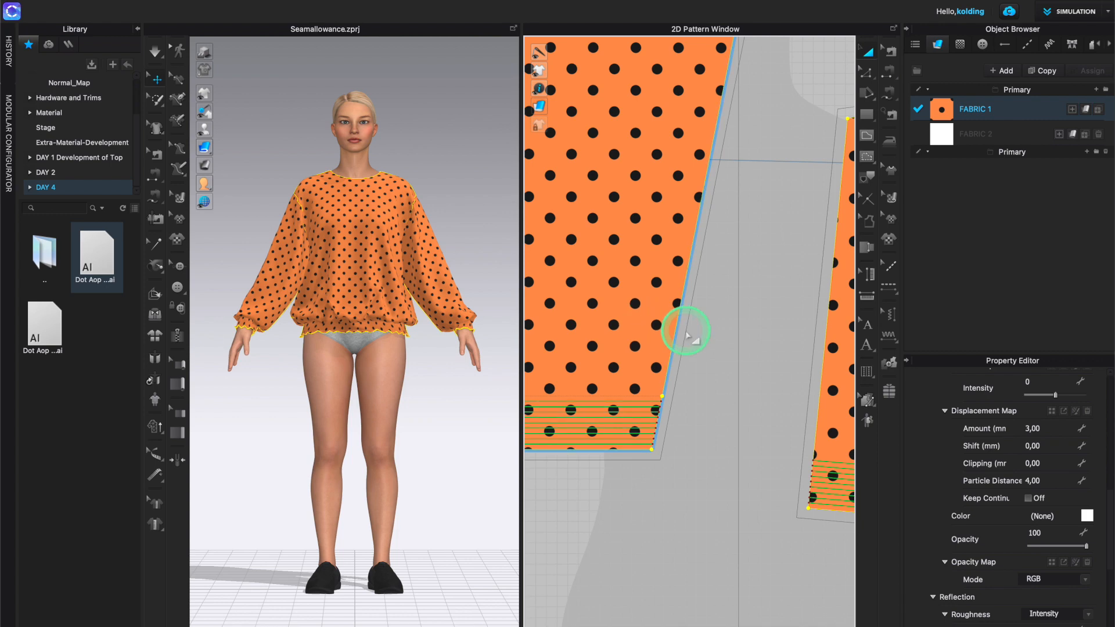
{"action": "scroll", "coordinate": [700, 352], "scroll_direction": "down", "scroll_amount": 8}
{"action": "scroll", "coordinate": [707, 371], "scroll_direction": "down", "scroll_amount": 3}
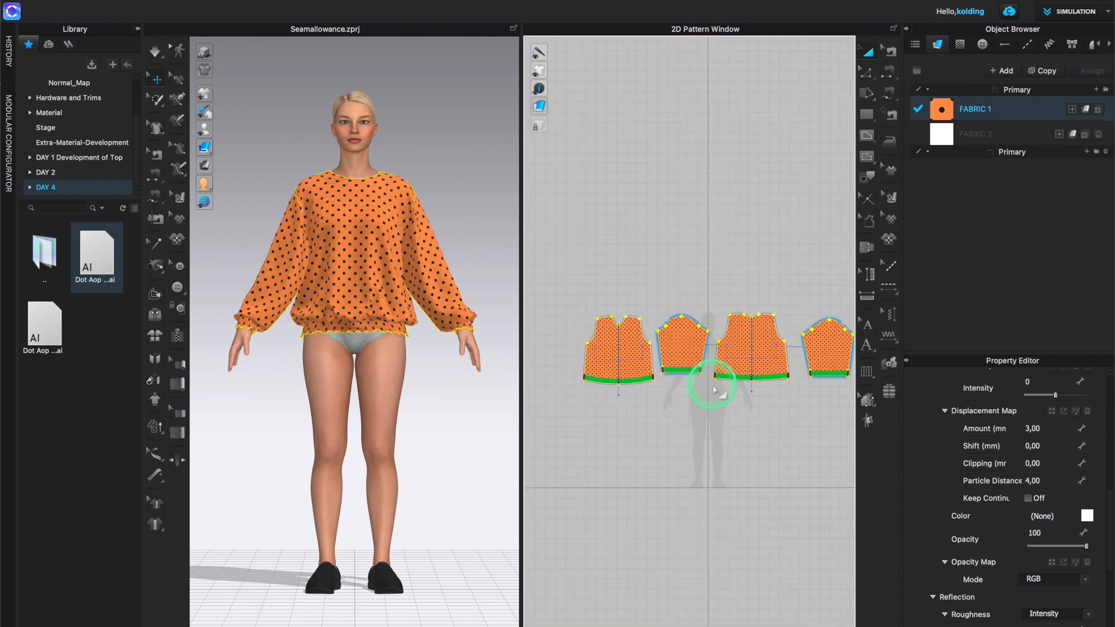
{"action": "middle_click_drag", "start_coordinate": [720, 415], "coordinate": [710, 408]}
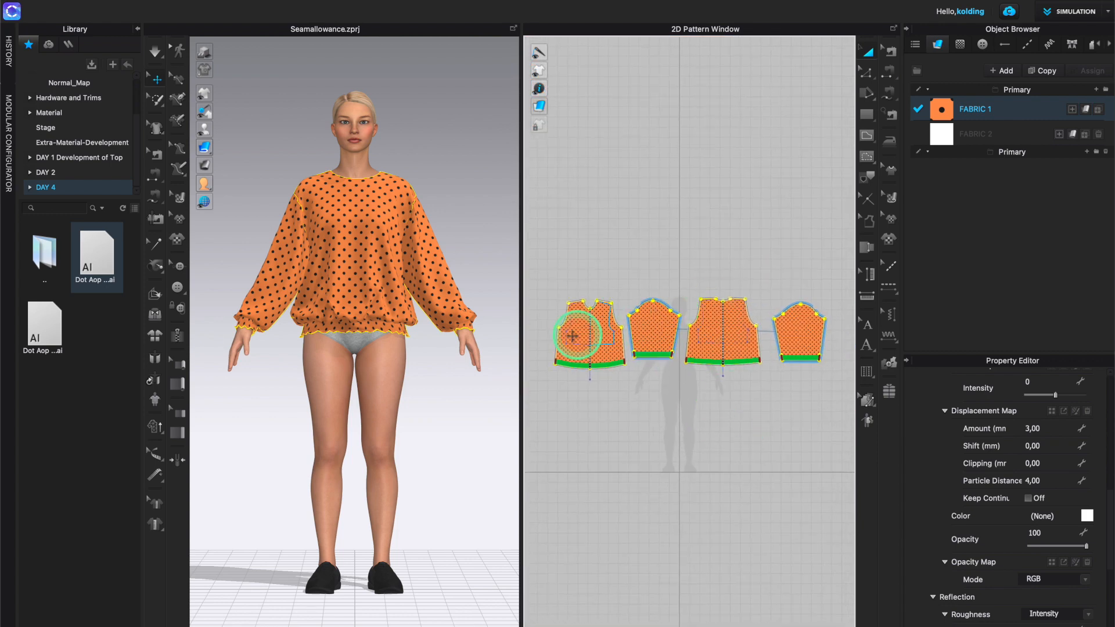
{"action": "left_click_drag", "start_coordinate": [538, 266], "coordinate": [843, 410]}
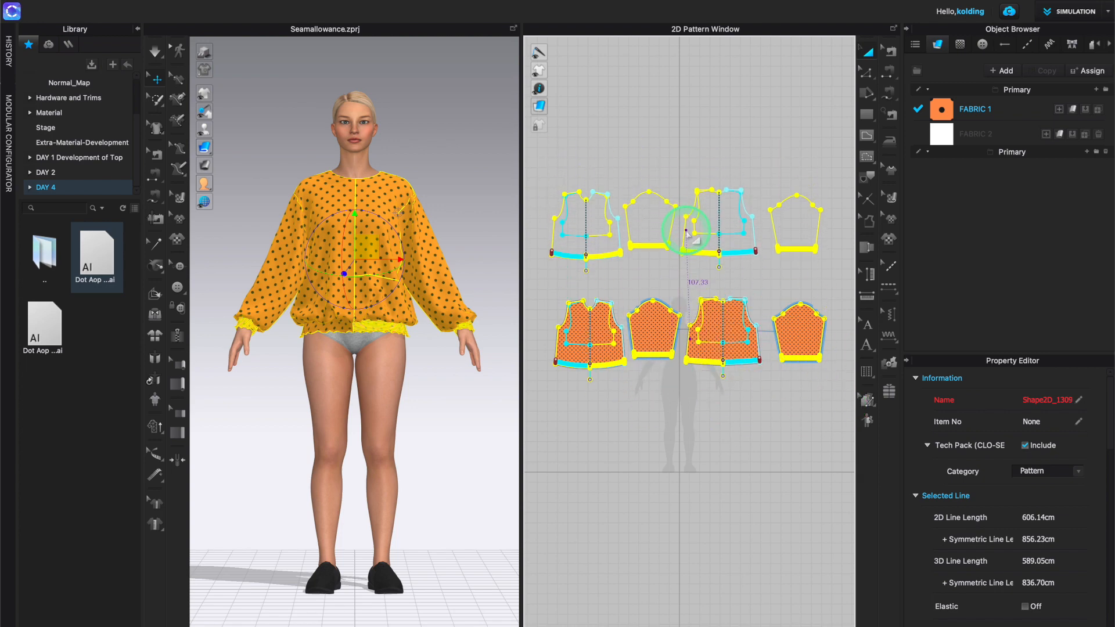
{"action": "left_click", "coordinate": [686, 231]}
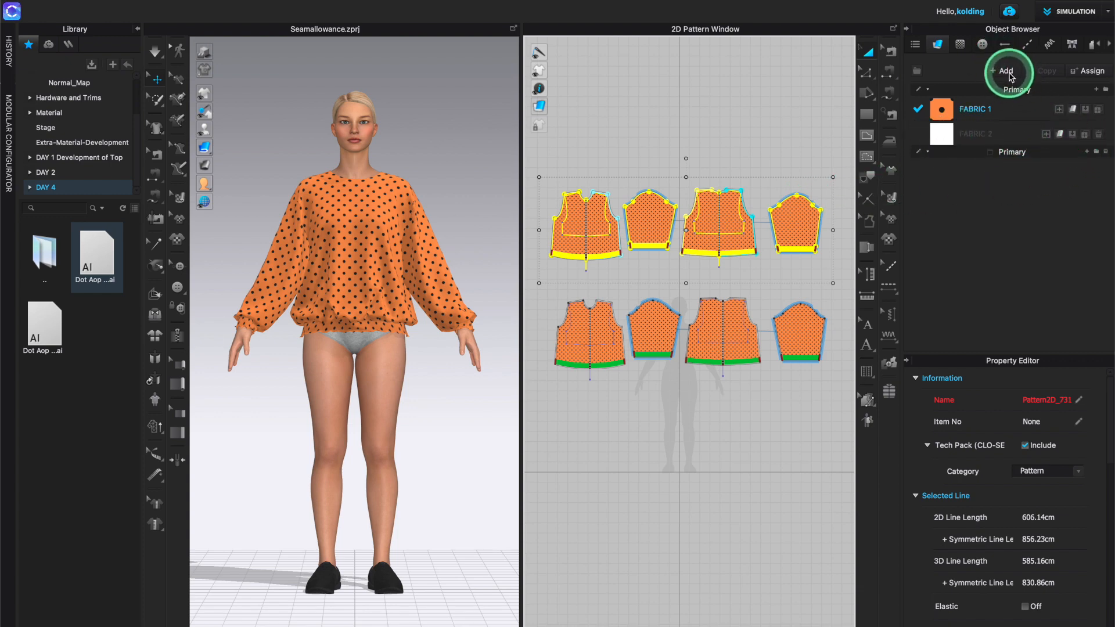
Assign FABRIC 2 to the copied pattern pieces and lock them.
{"action": "left_click", "coordinate": [1071, 135]}
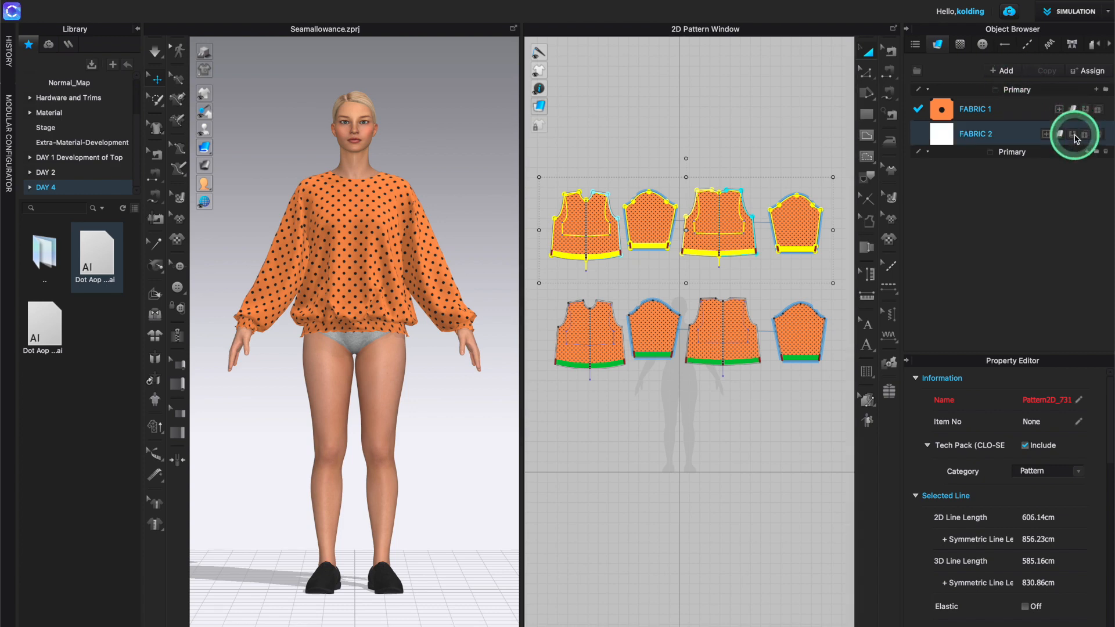
{"action": "right_click", "coordinate": [649, 224]}
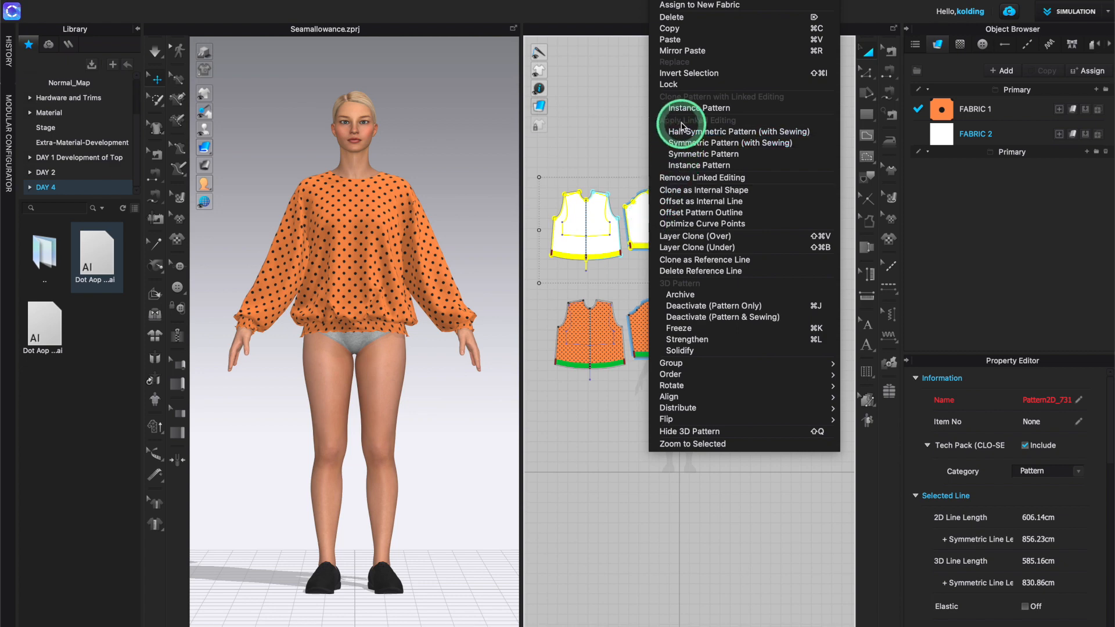
{"action": "left_click", "coordinate": [681, 85]}
{"action": "left_click", "coordinate": [682, 89]}
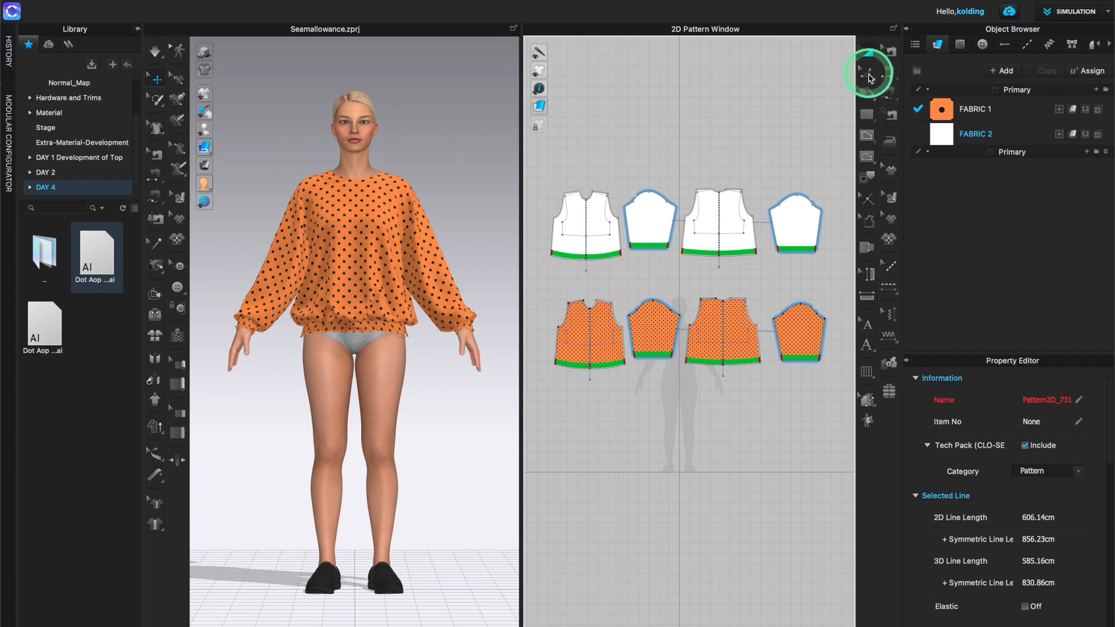
Remove the seam allowance from the four dotted pattern pieces.
{"action": "left_click", "coordinate": [869, 223]}
{"action": "left_click_drag", "start_coordinate": [539, 289], "coordinate": [834, 375]}
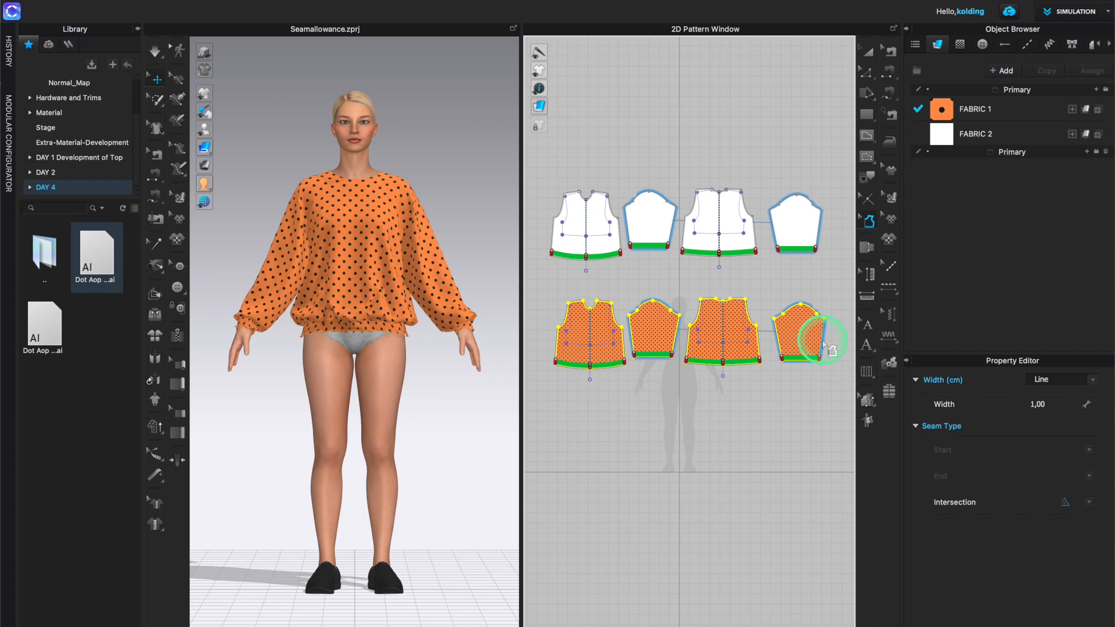
{"action": "left_click", "coordinate": [847, 355]}
{"action": "scroll", "coordinate": [654, 311], "scroll_direction": "up", "scroll_amount": 6}
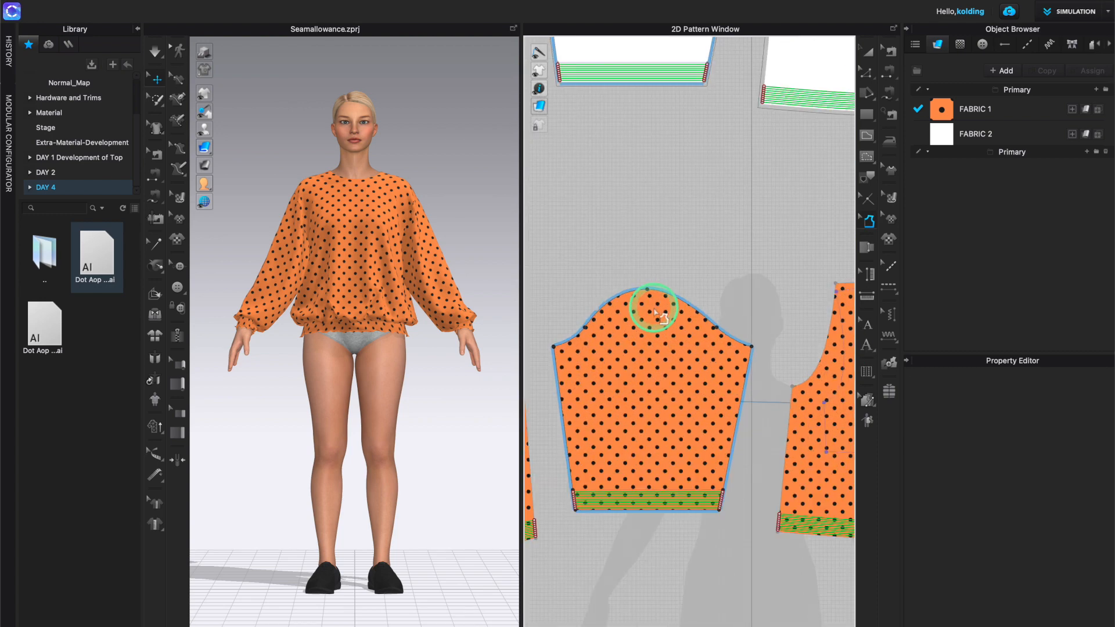
{"action": "scroll", "coordinate": [585, 335], "scroll_direction": "down", "scroll_amount": 7}
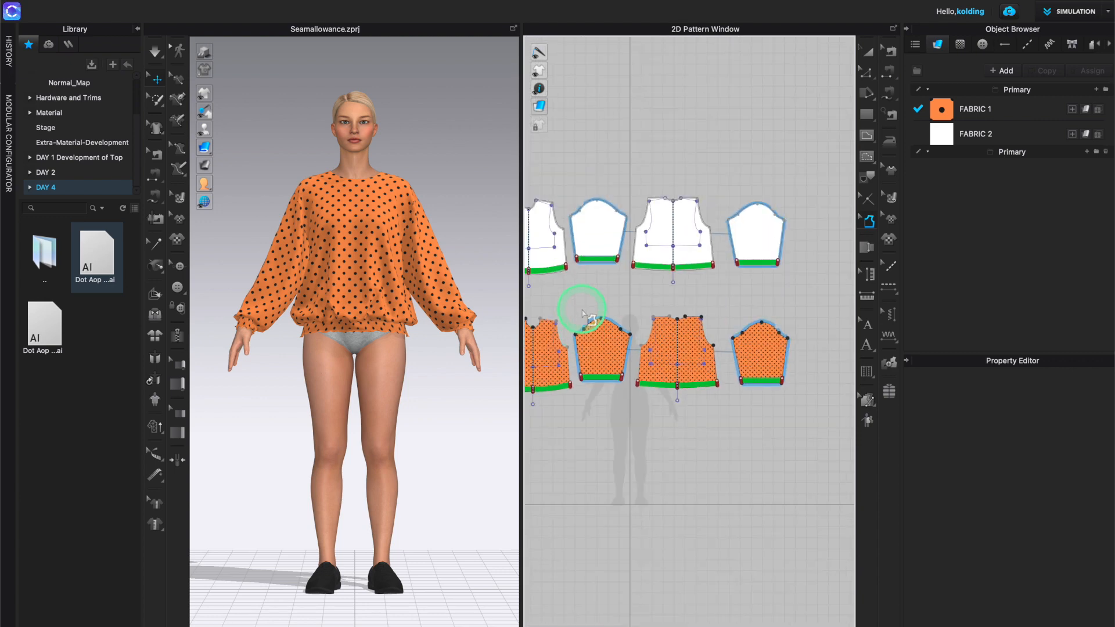
{"action": "middle_click_drag", "start_coordinate": [577, 309], "coordinate": [628, 297]}
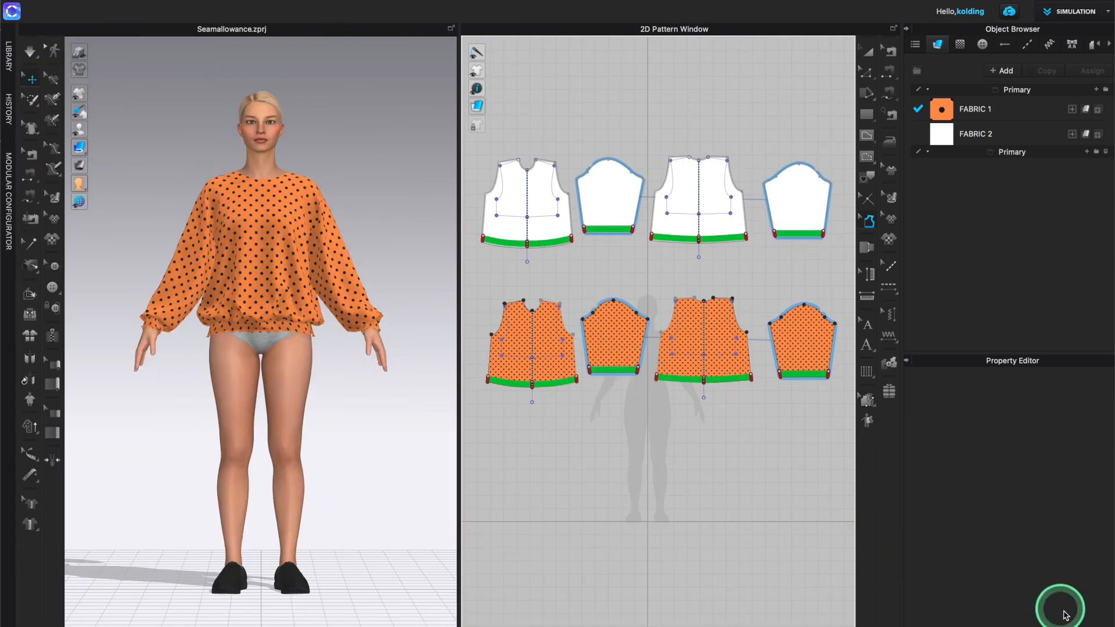
Enlarge the 2D pattern view and offset the outlines of the four dotted pieces, extending them by 1 cm with default corners.
{"action": "left_click", "coordinate": [1021, 626]}
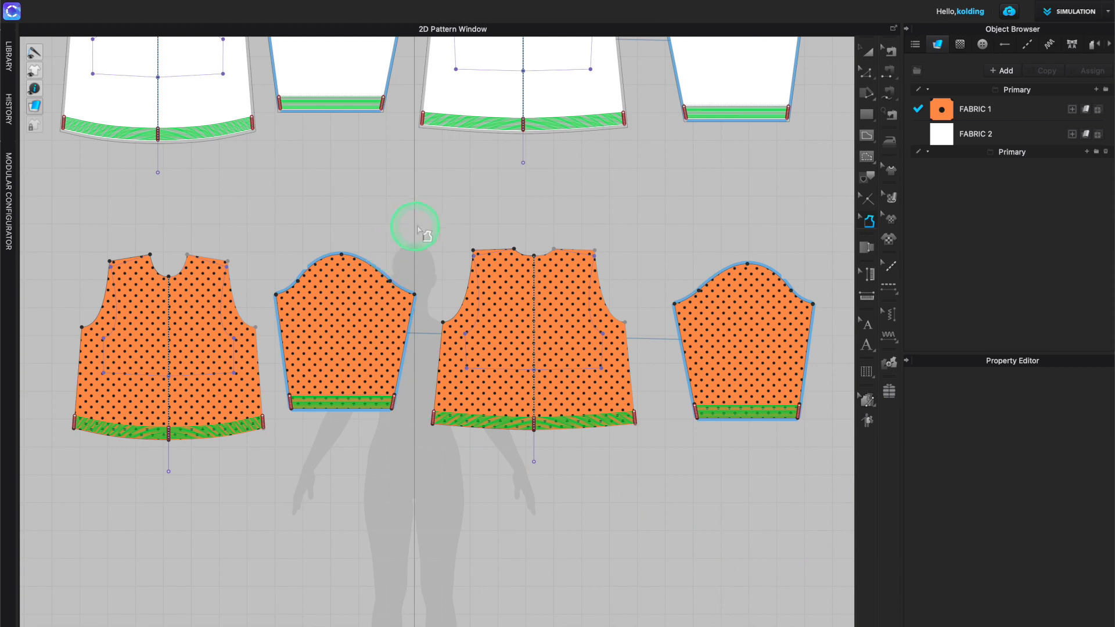
{"action": "middle_click_drag", "start_coordinate": [417, 228], "coordinate": [407, 383]}
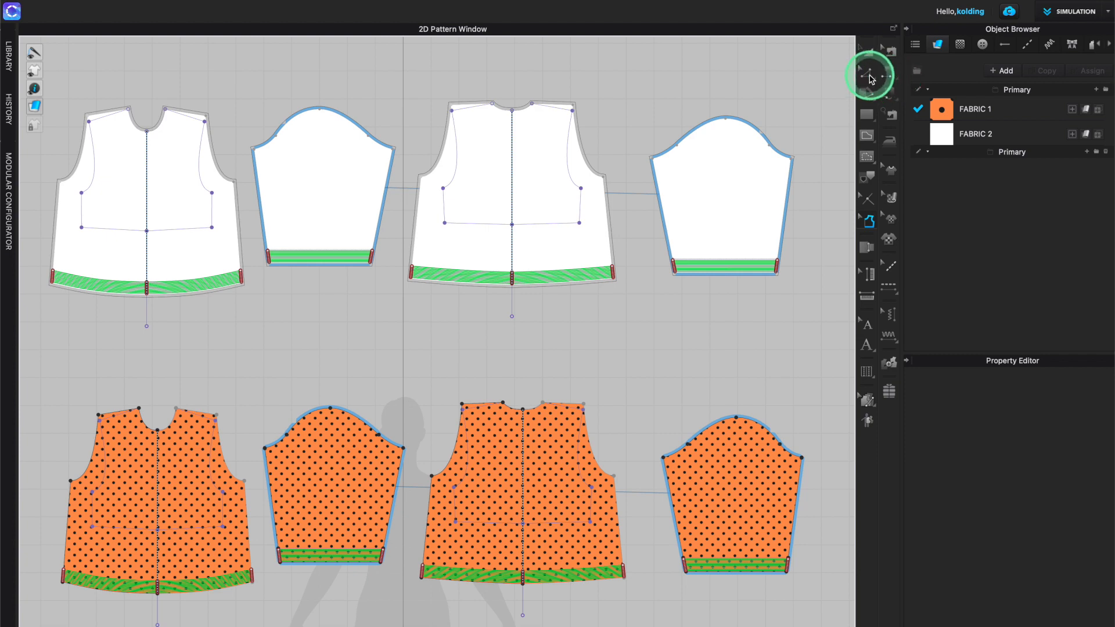
{"action": "left_click", "coordinate": [870, 79]}
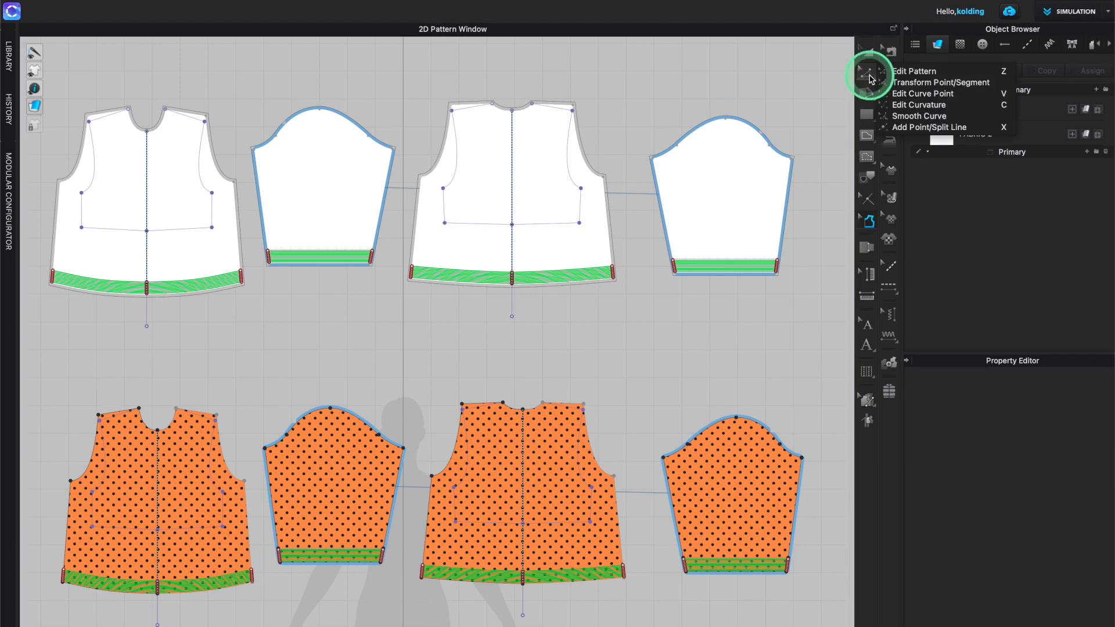
{"action": "left_click", "coordinate": [909, 77]}
{"action": "left_click_drag", "start_coordinate": [50, 375], "coordinate": [828, 606]}
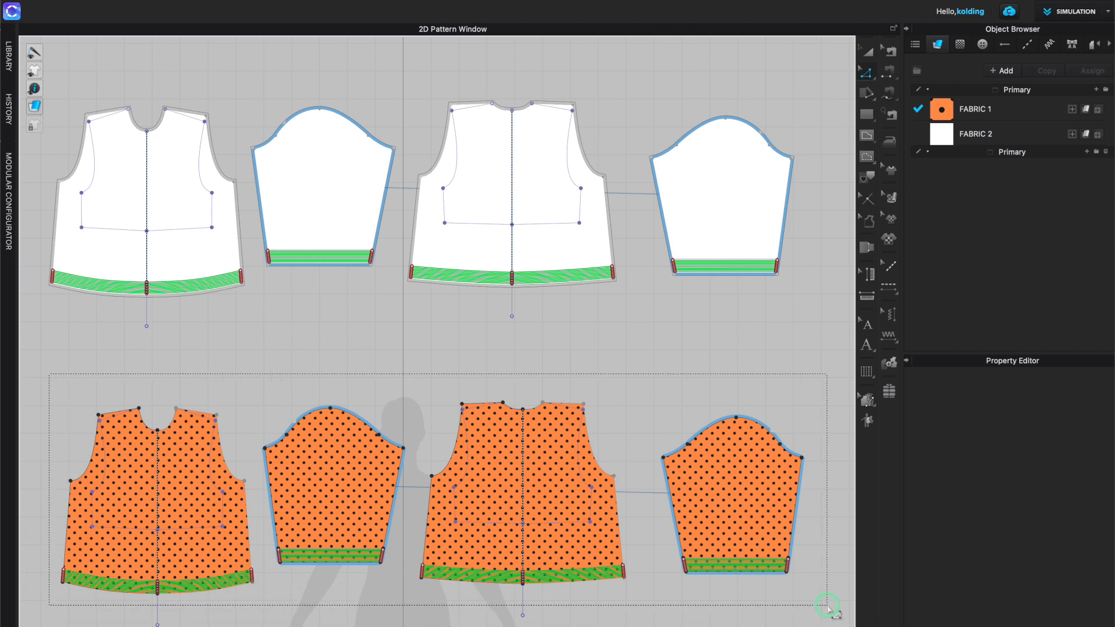
{"action": "left_click_drag", "start_coordinate": [827, 606], "coordinate": [830, 603]}
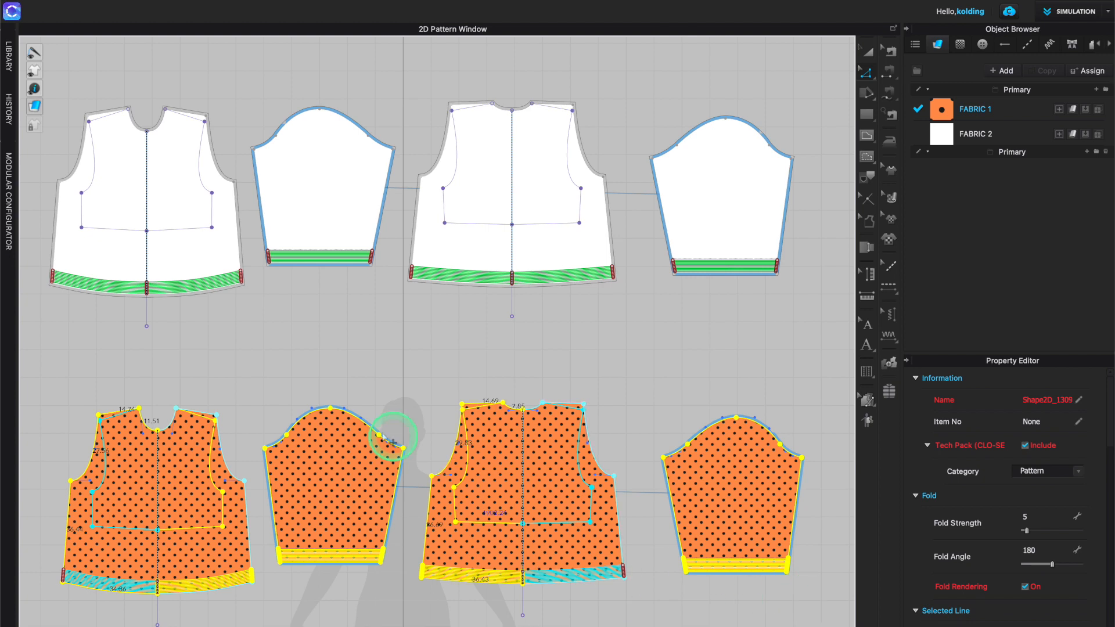
{"action": "right_click", "coordinate": [399, 470]}
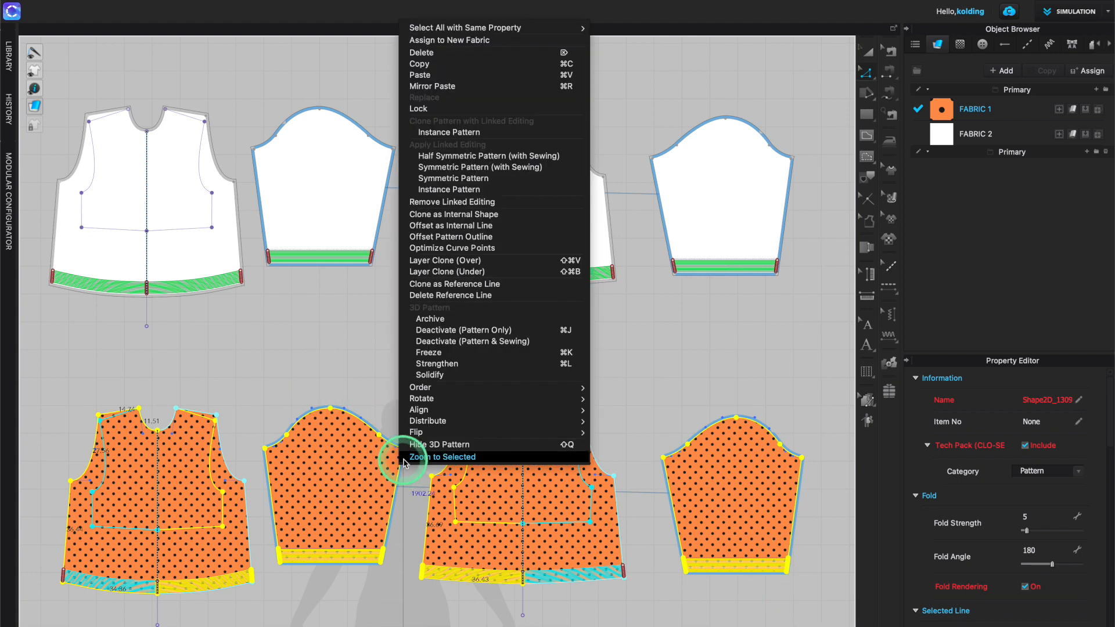
{"action": "left_click", "coordinate": [498, 237]}
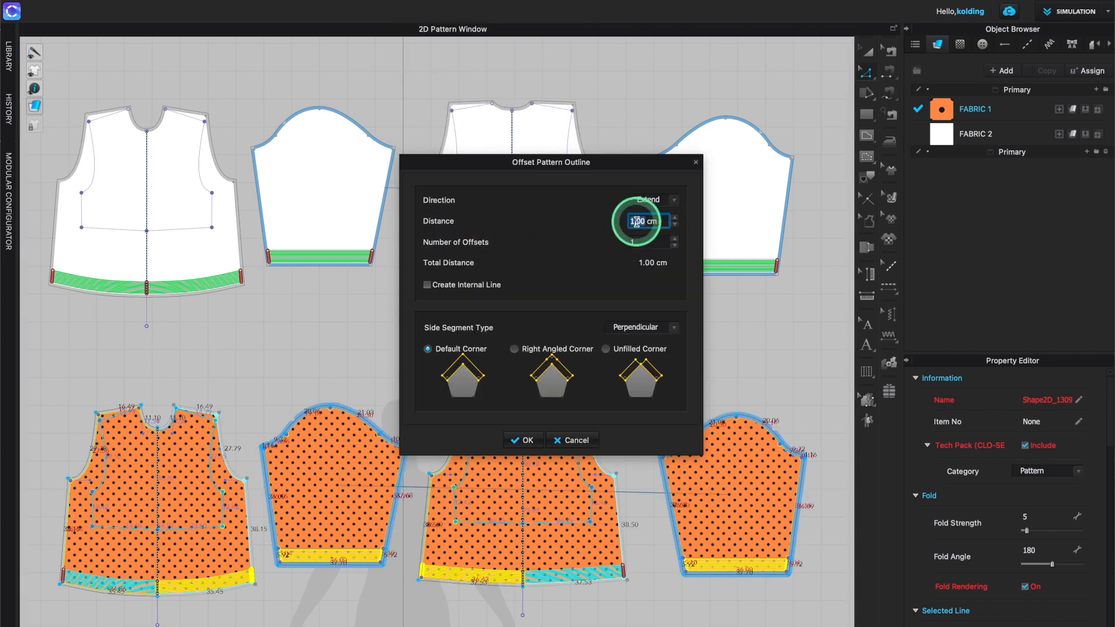
{"action": "left_click", "coordinate": [525, 440]}
Inspect the dotted front piece's shoulder corner to compare the extended outline with the original seam line.
{"action": "left_click", "coordinate": [218, 419]}
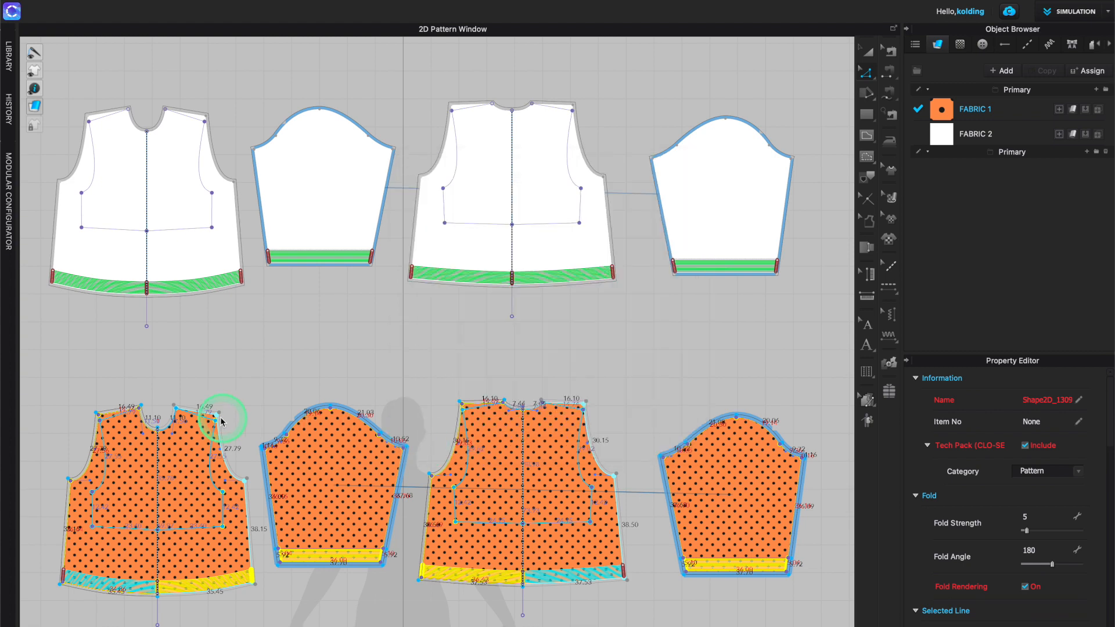
{"action": "scroll", "coordinate": [218, 419], "scroll_direction": "up", "scroll_amount": 10}
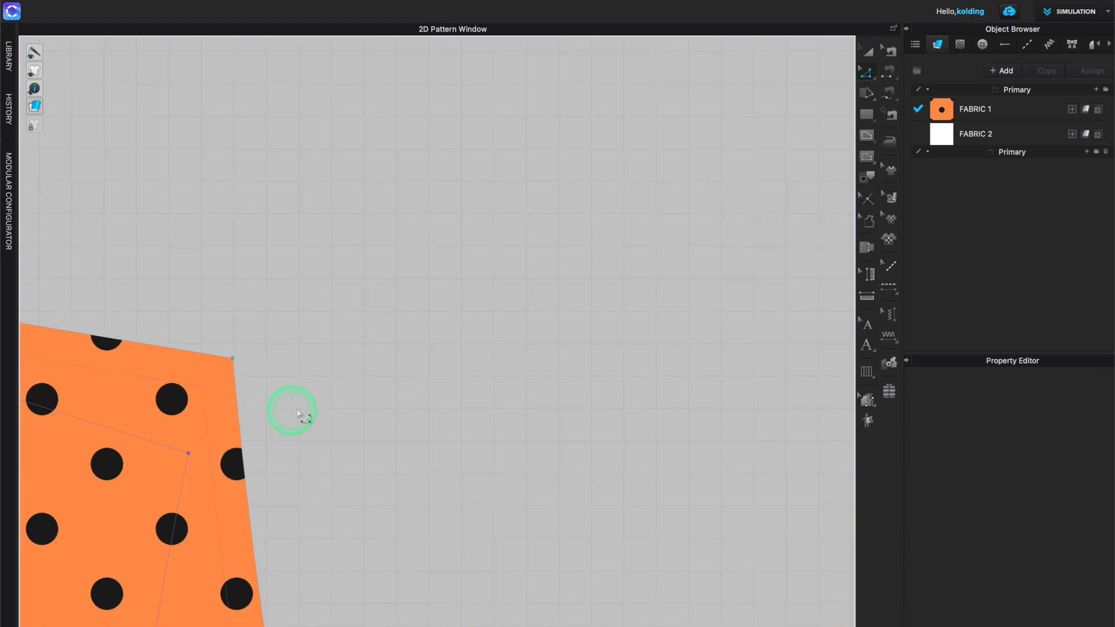
{"action": "middle_click_drag", "start_coordinate": [635, 290], "coordinate": [730, 267]}
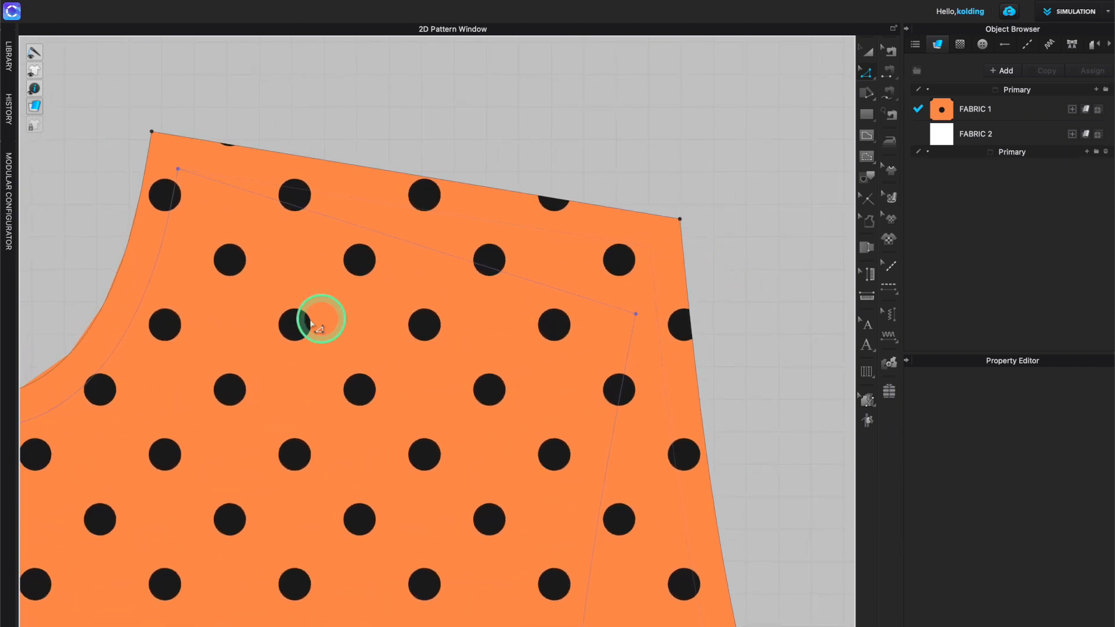
{"action": "scroll", "coordinate": [649, 253], "scroll_direction": "up", "scroll_amount": 3}
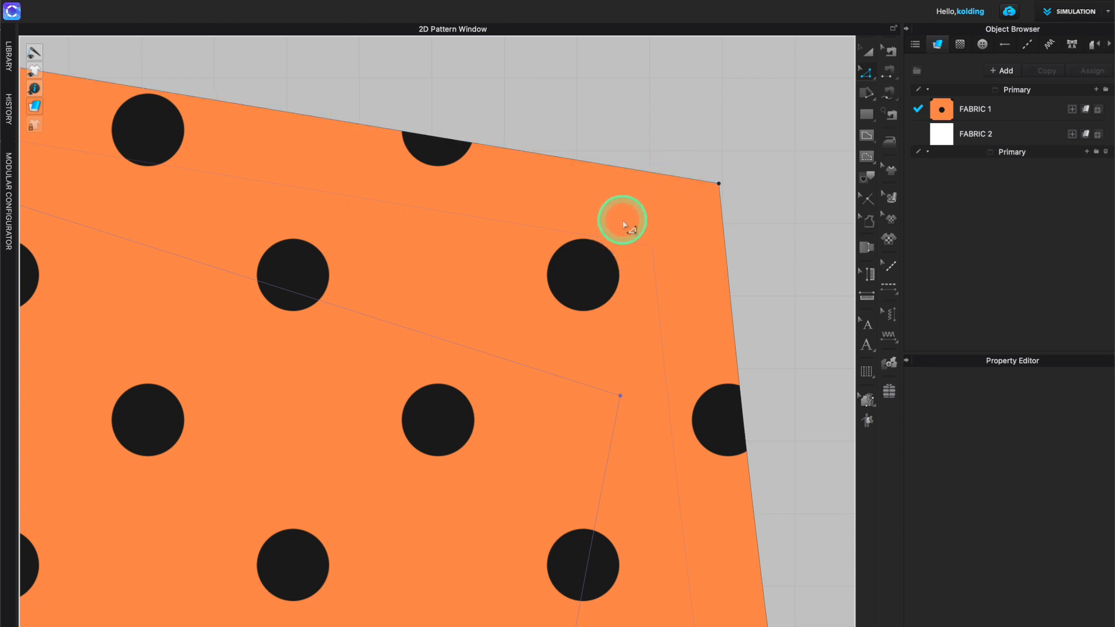
Review the extended outlines across the dotted front, sleeve and back pieces.
{"action": "scroll", "coordinate": [624, 226], "scroll_direction": "down", "scroll_amount": 2}
{"action": "scroll", "coordinate": [620, 227], "scroll_direction": "down", "scroll_amount": 3}
{"action": "scroll", "coordinate": [575, 241], "scroll_direction": "down", "scroll_amount": 2}
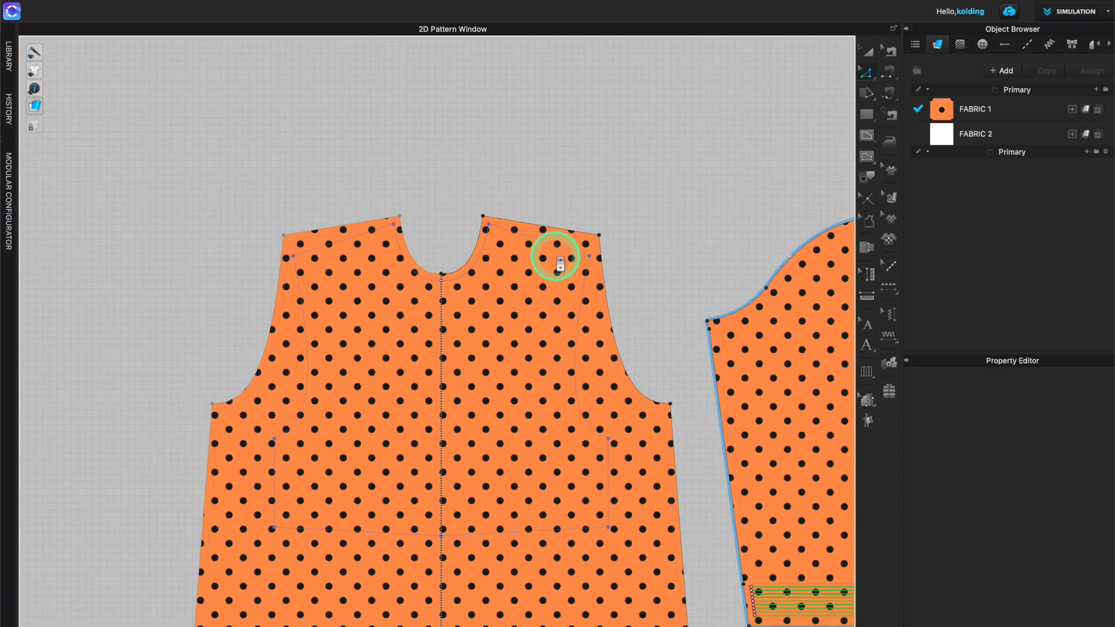
{"action": "middle_click_drag", "start_coordinate": [639, 290], "coordinate": [526, 213]}
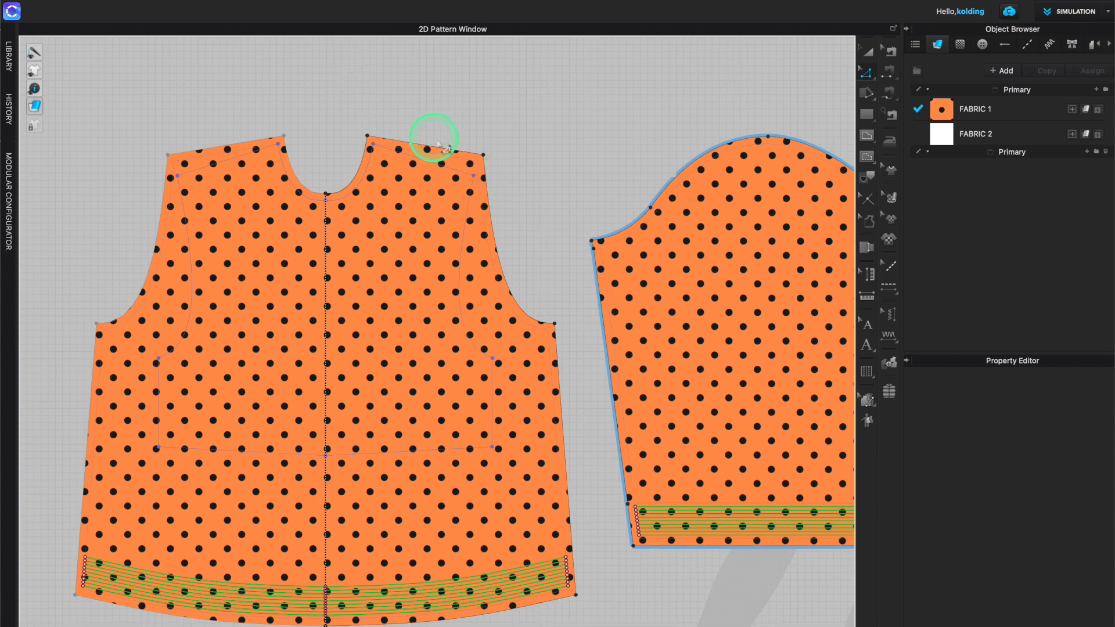
{"action": "scroll", "coordinate": [540, 271], "scroll_direction": "down", "scroll_amount": 3}
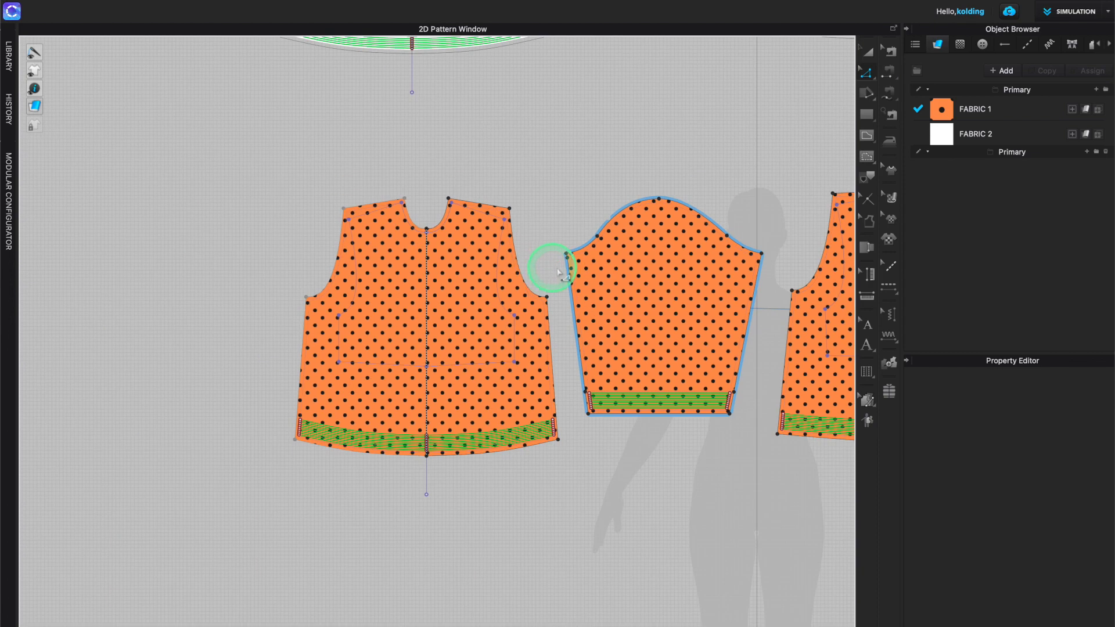
{"action": "scroll", "coordinate": [453, 238], "scroll_direction": "up", "scroll_amount": 5}
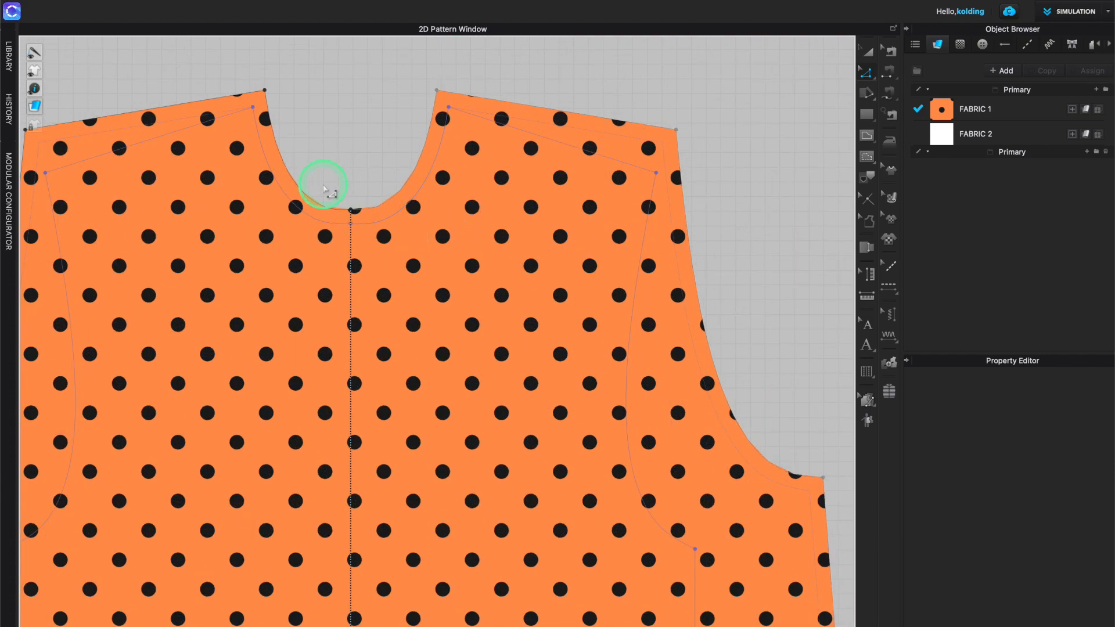
{"action": "scroll", "coordinate": [328, 187], "scroll_direction": "down", "scroll_amount": 5}
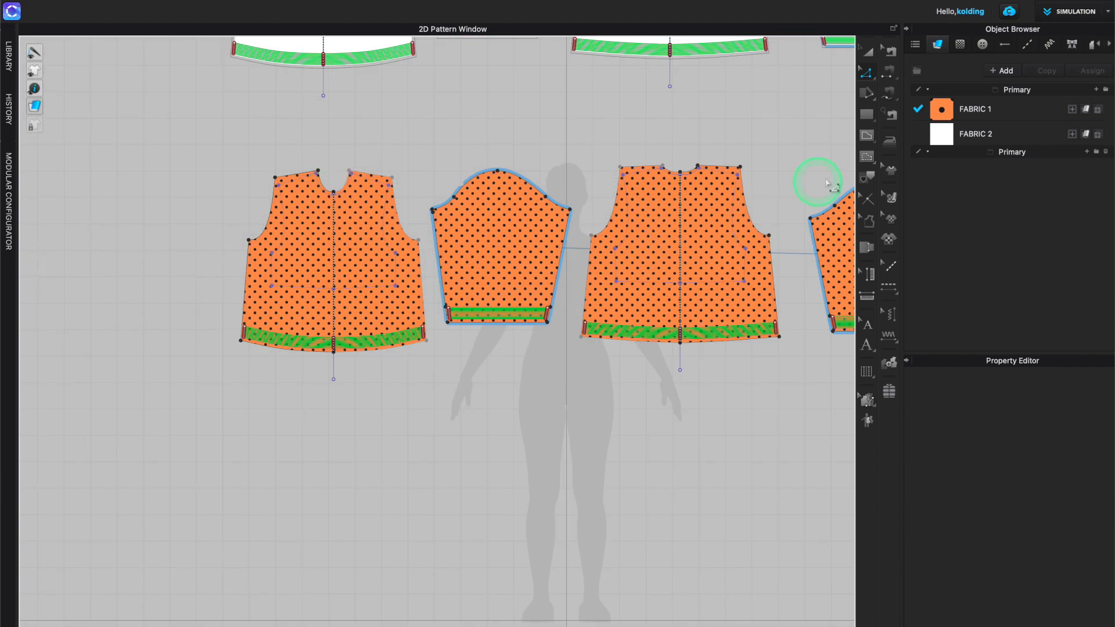
Lower the opacity of FABRIC 1 to make the dotted pattern pieces semi-transparent.
{"action": "left_click", "coordinate": [961, 106]}
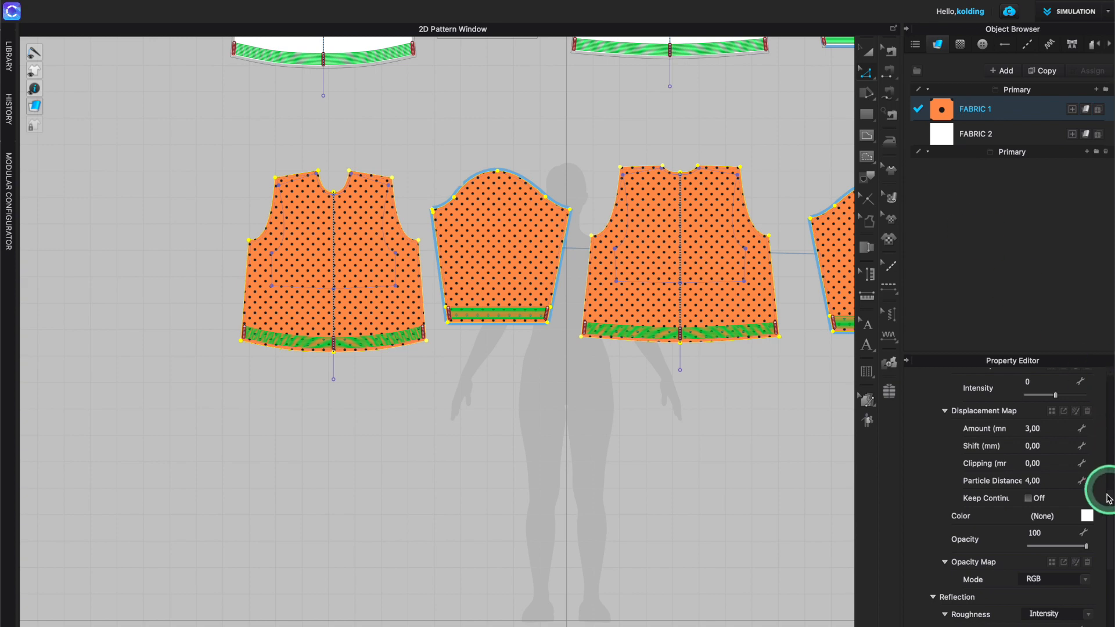
{"action": "left_click", "coordinate": [1062, 546]}
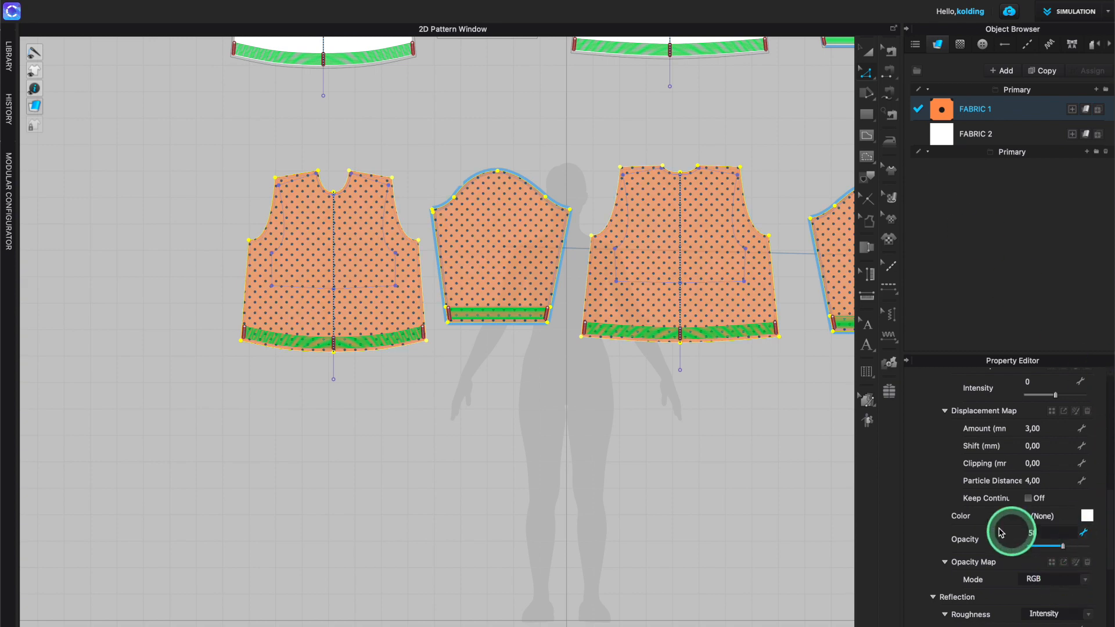
{"action": "left_click", "coordinate": [529, 434]}
{"action": "scroll", "coordinate": [580, 429], "scroll_direction": "down", "scroll_amount": 4}
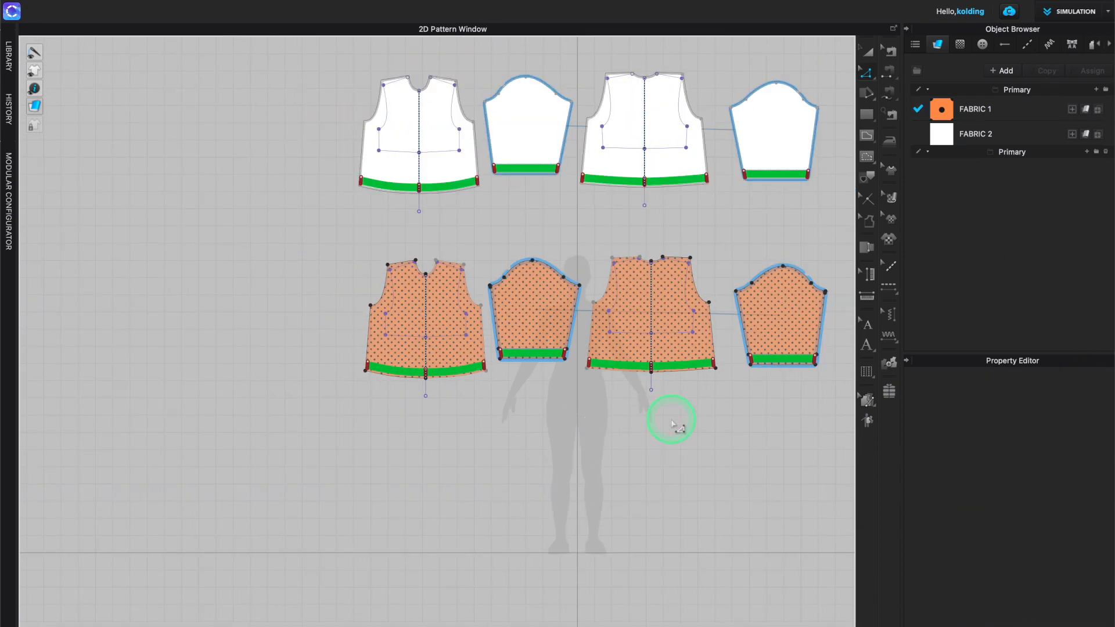
Select the four dotted pattern pieces and move them up so they overlap the locked white copies.
{"action": "key", "text": "a"}
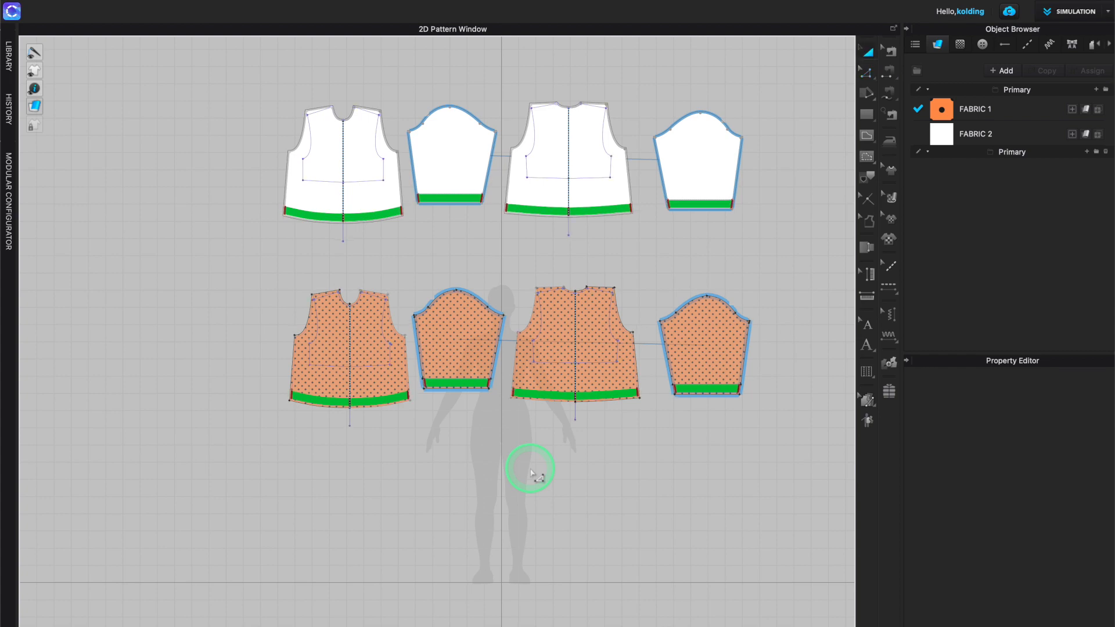
{"action": "left_click_drag", "start_coordinate": [263, 270], "coordinate": [797, 445]}
{"action": "scroll", "coordinate": [490, 253], "scroll_direction": "up", "scroll_amount": 2}
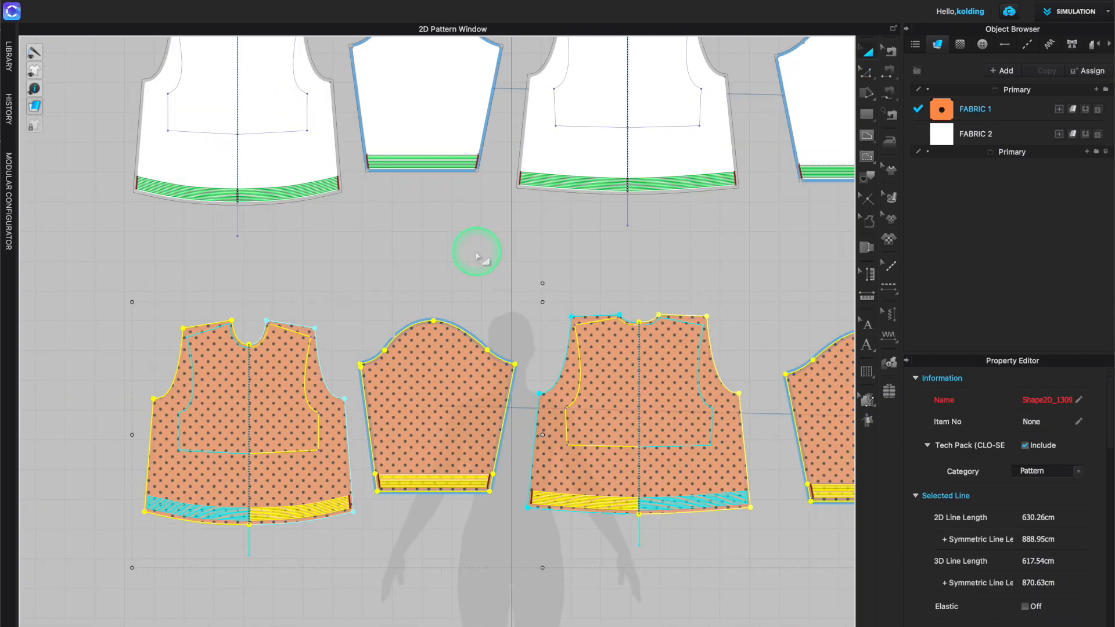
{"action": "scroll", "coordinate": [458, 247], "scroll_direction": "up", "scroll_amount": 5}
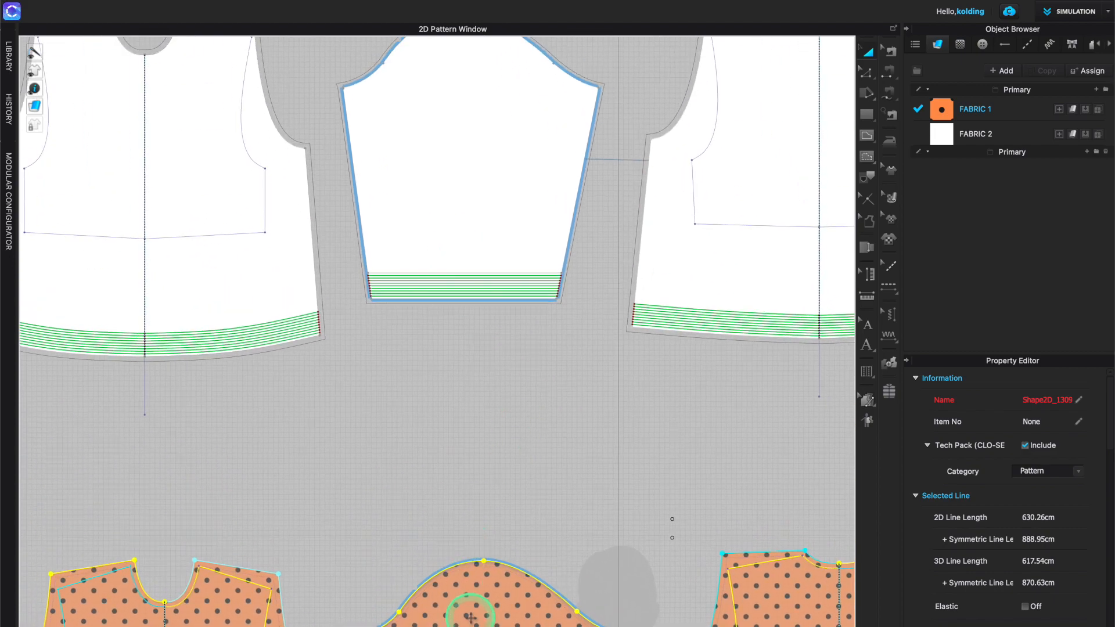
{"action": "left_click_drag", "start_coordinate": [487, 595], "coordinate": [446, 130]}
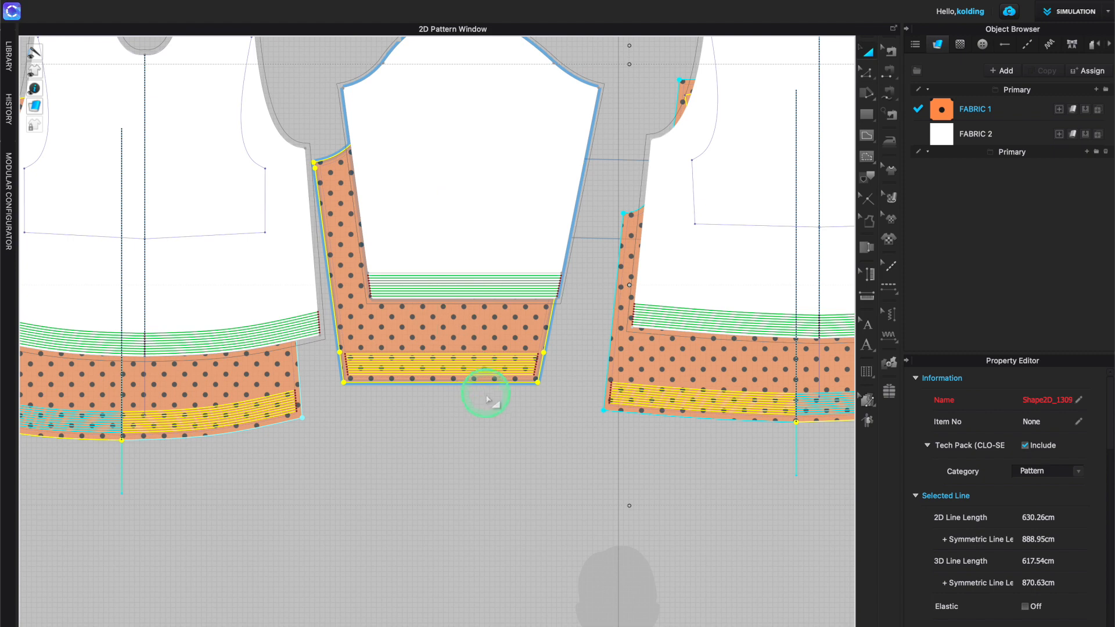
Bring the selected dotted pieces to the front of the locked white copies.
{"action": "right_click", "coordinate": [429, 324]}
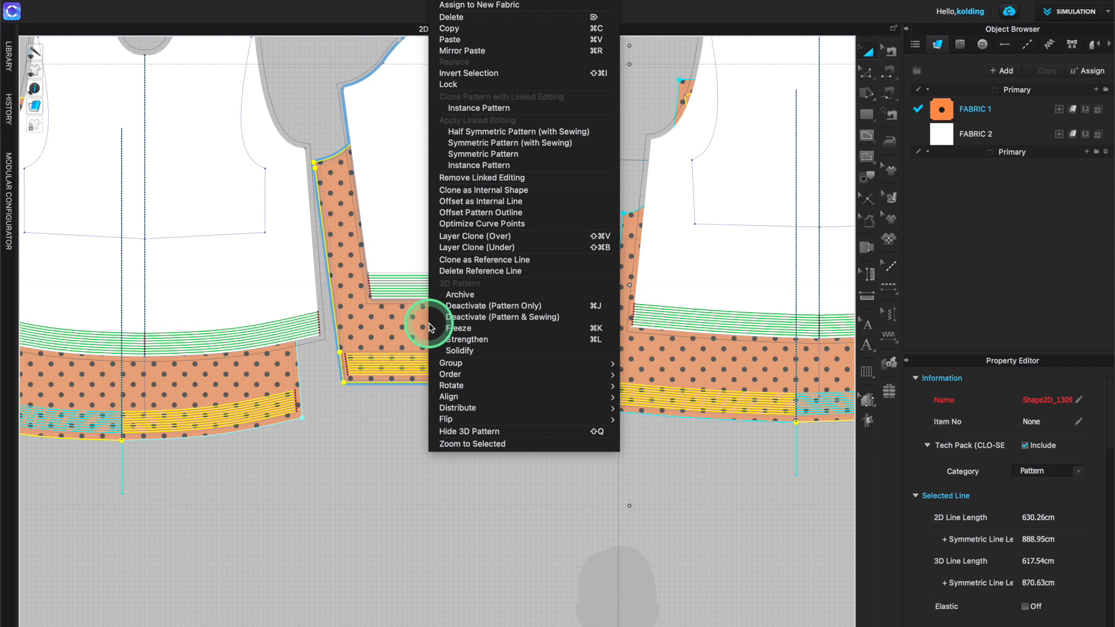
{"action": "mouse_move", "coordinate": [455, 374]}
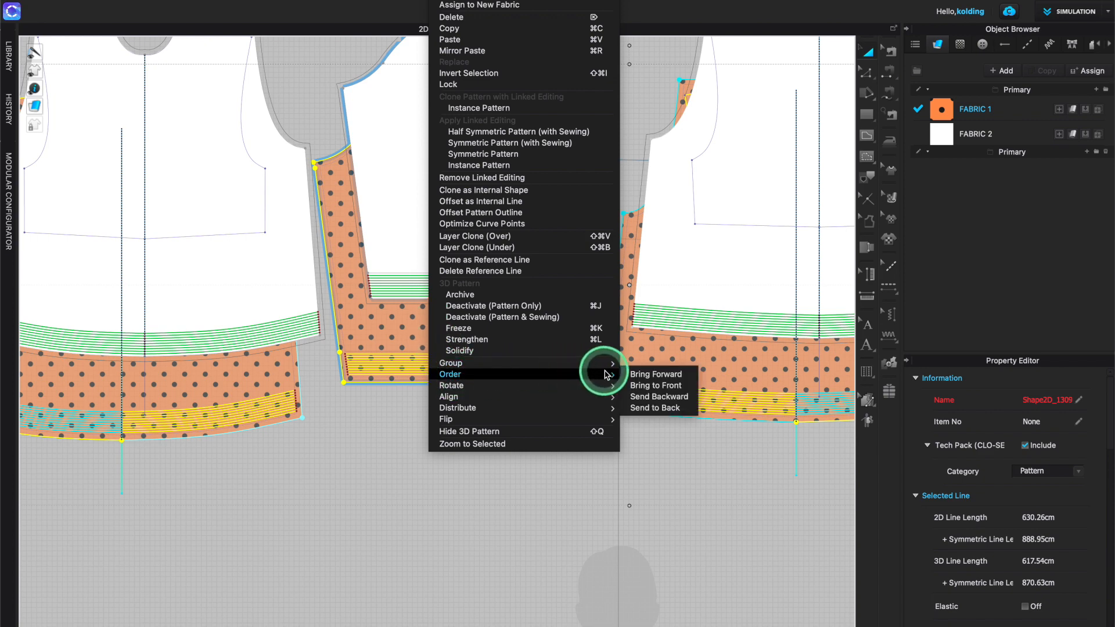
{"action": "left_click", "coordinate": [650, 387]}
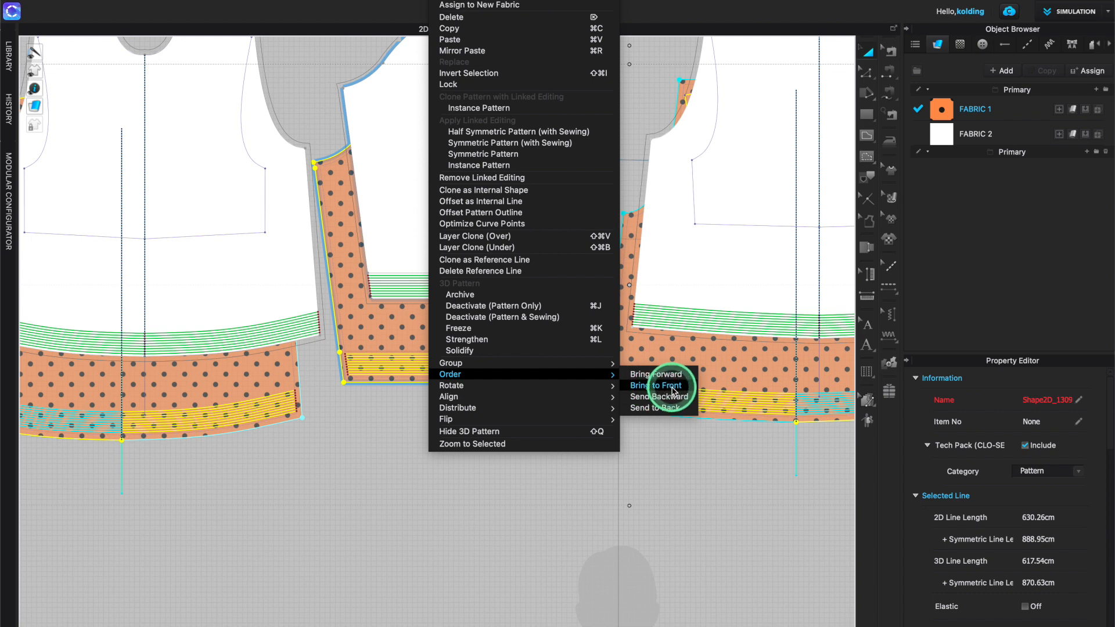
{"action": "left_click", "coordinate": [675, 388]}
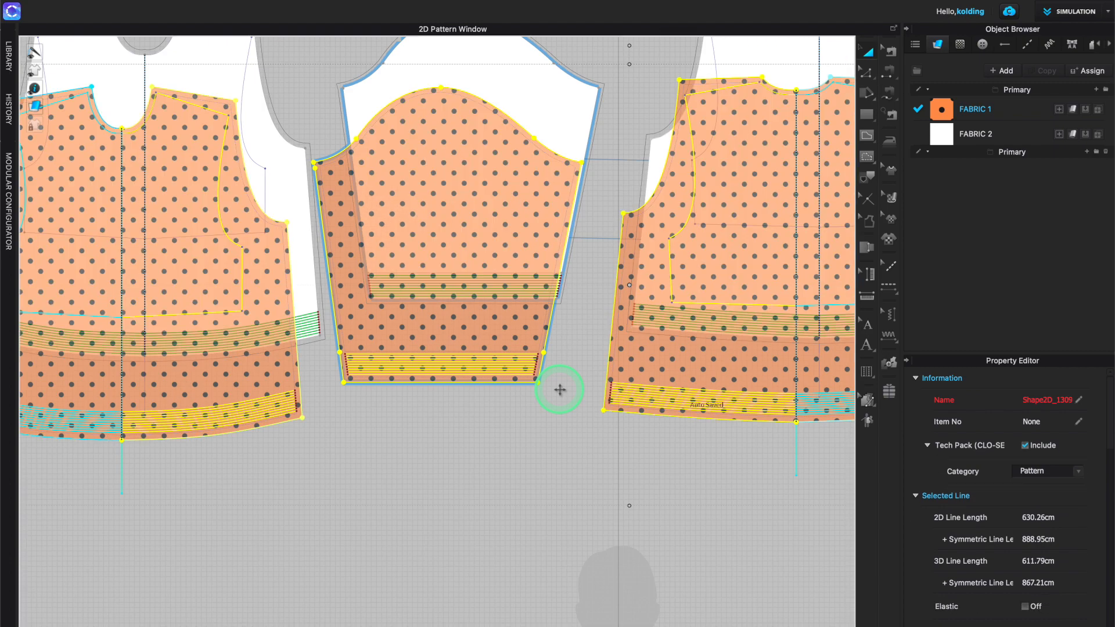
Align the dotted pieces over the white copies, matching their extended outlines to the seam allowance lines, and deselect them.
{"action": "scroll", "coordinate": [435, 219], "scroll_direction": "up", "scroll_amount": 7}
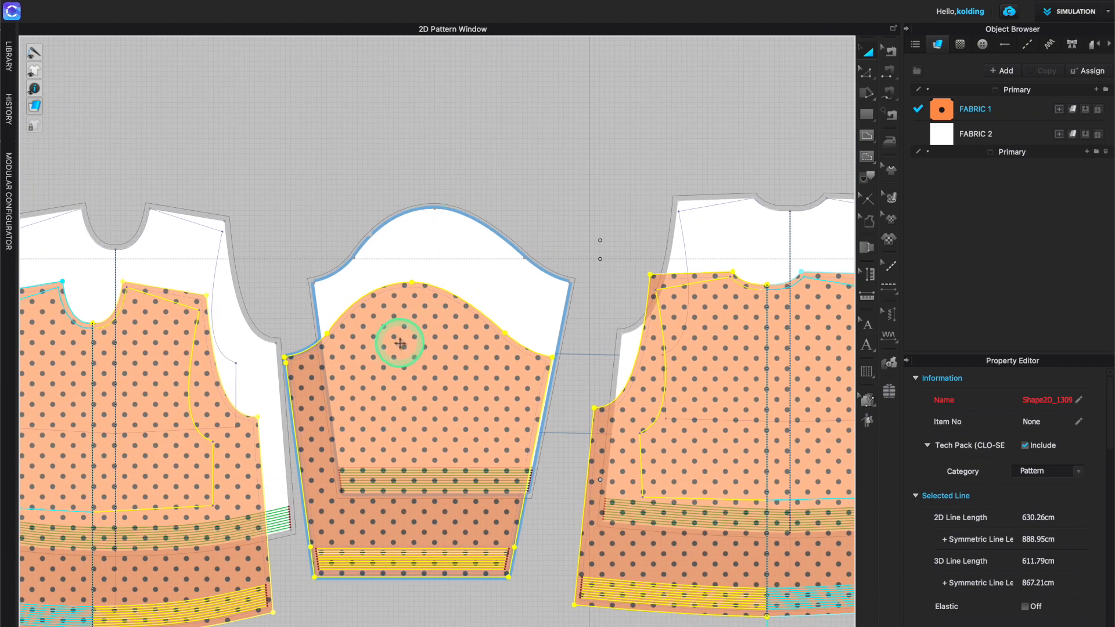
{"action": "scroll", "coordinate": [400, 344], "scroll_direction": "up", "scroll_amount": 3}
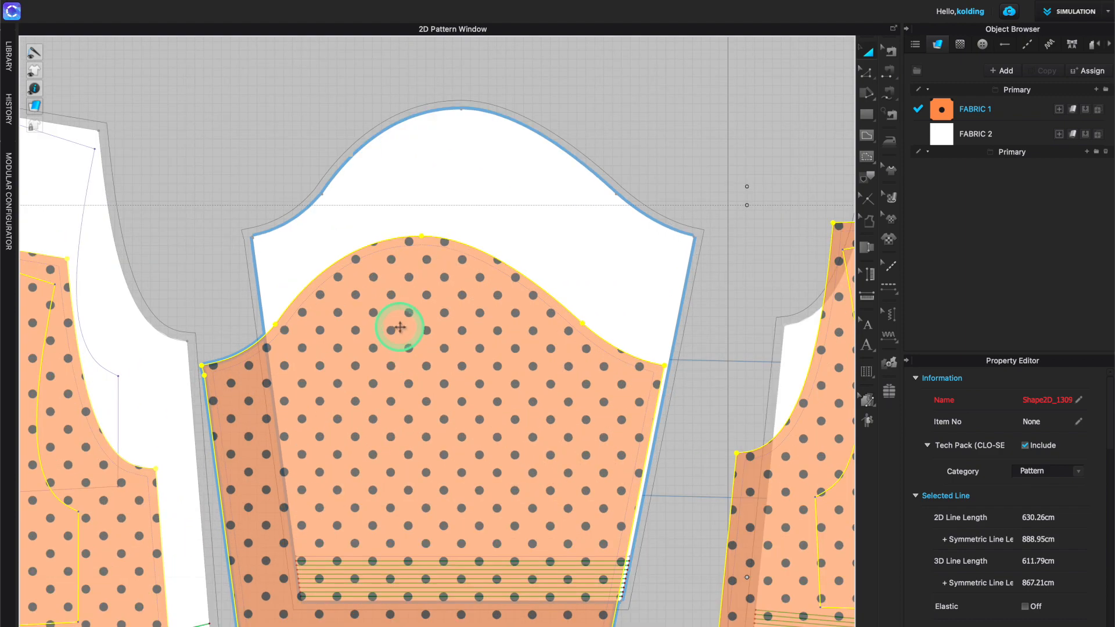
{"action": "left_click_drag", "start_coordinate": [405, 314], "coordinate": [442, 182]}
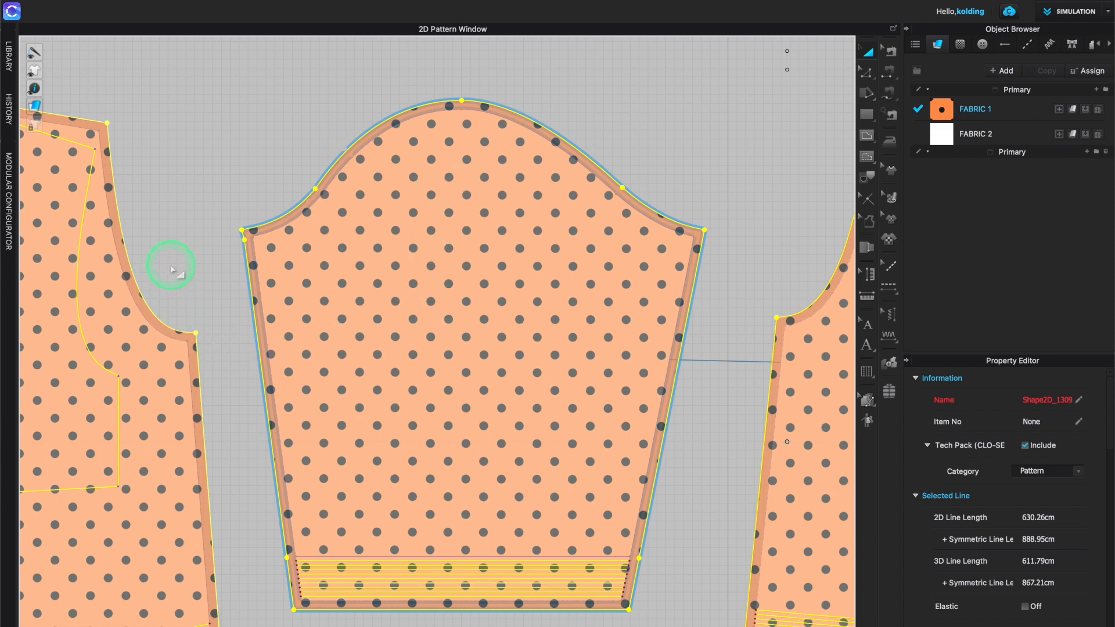
{"action": "scroll", "coordinate": [174, 270], "scroll_direction": "left", "scroll_amount": 15}
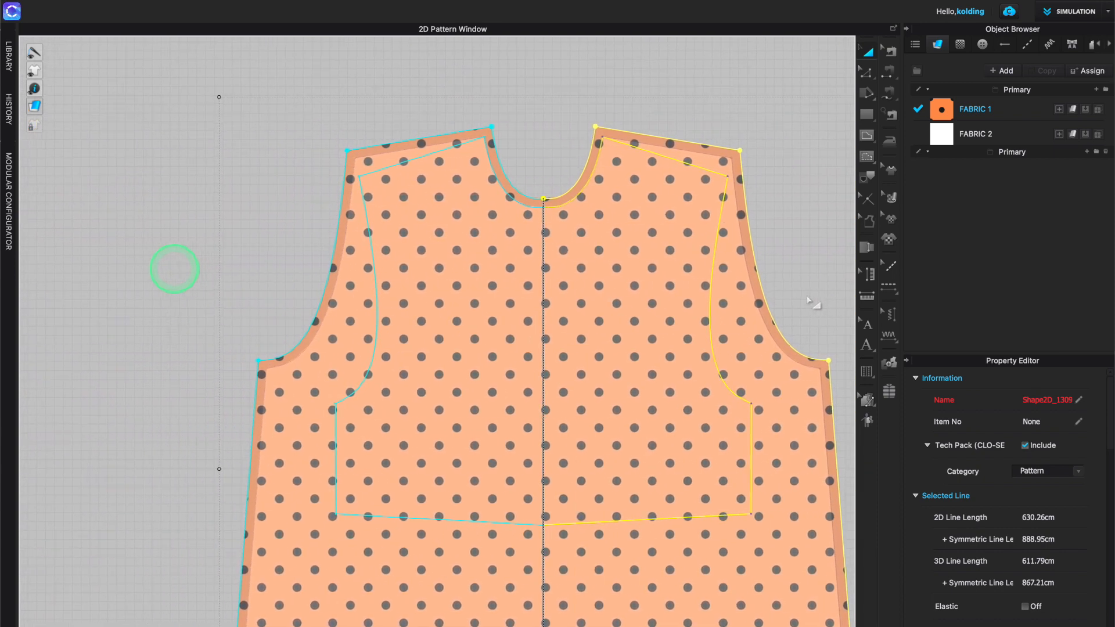
{"action": "left_click", "coordinate": [163, 165]}
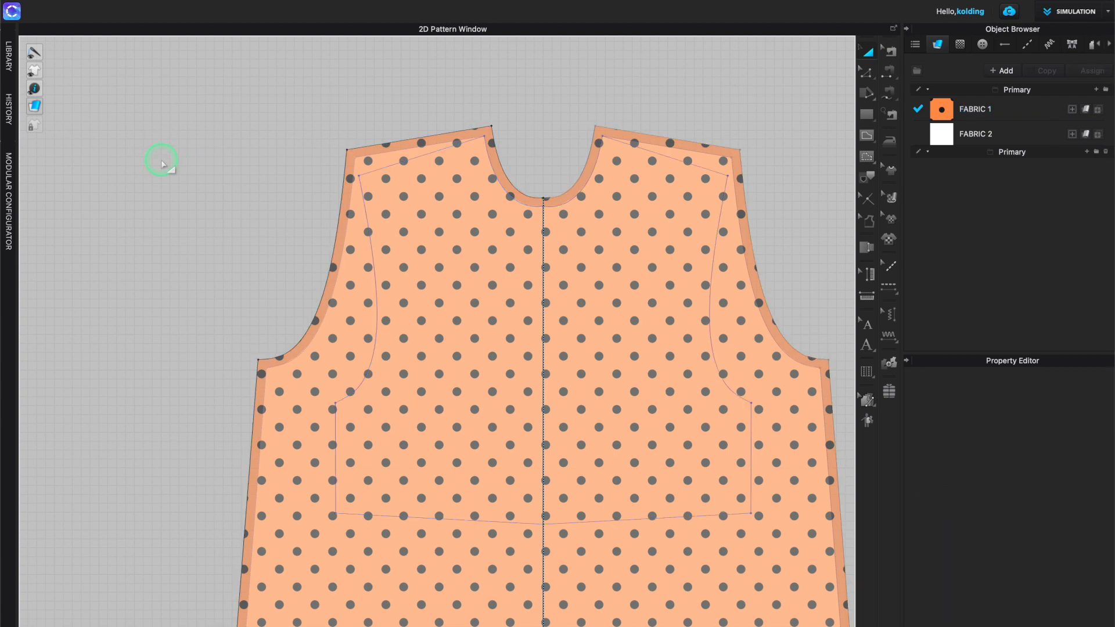
Move the dotted front piece's outer shoulder corner point inward, away from the seam allowance corner beneath.
{"action": "right_click_drag", "start_coordinate": [294, 150], "coordinate": [210, 318]}
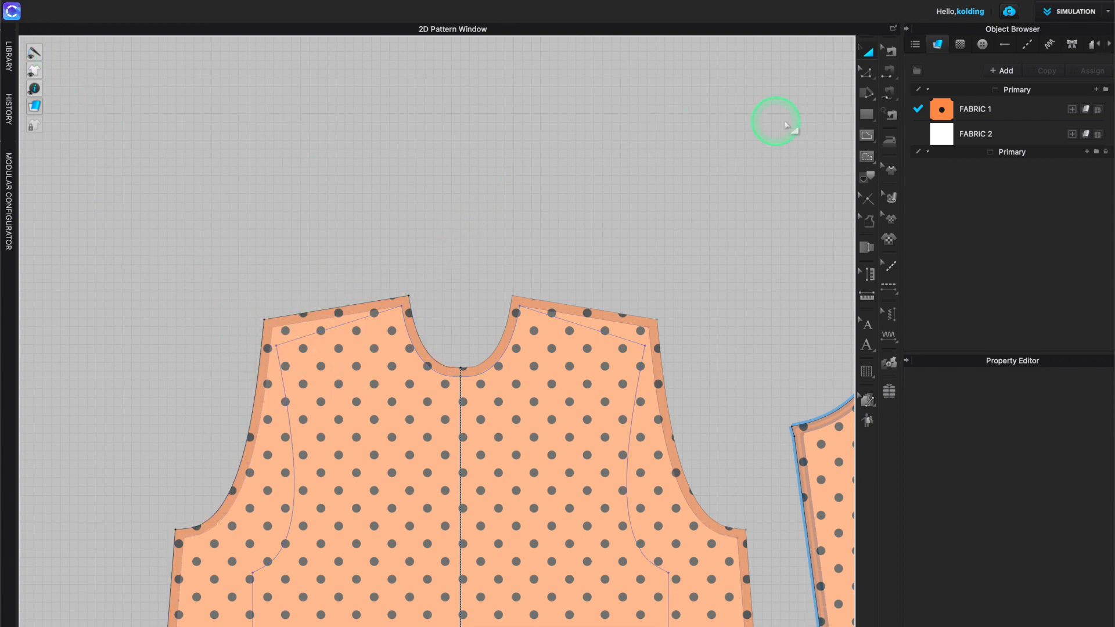
{"action": "left_click", "coordinate": [866, 74]}
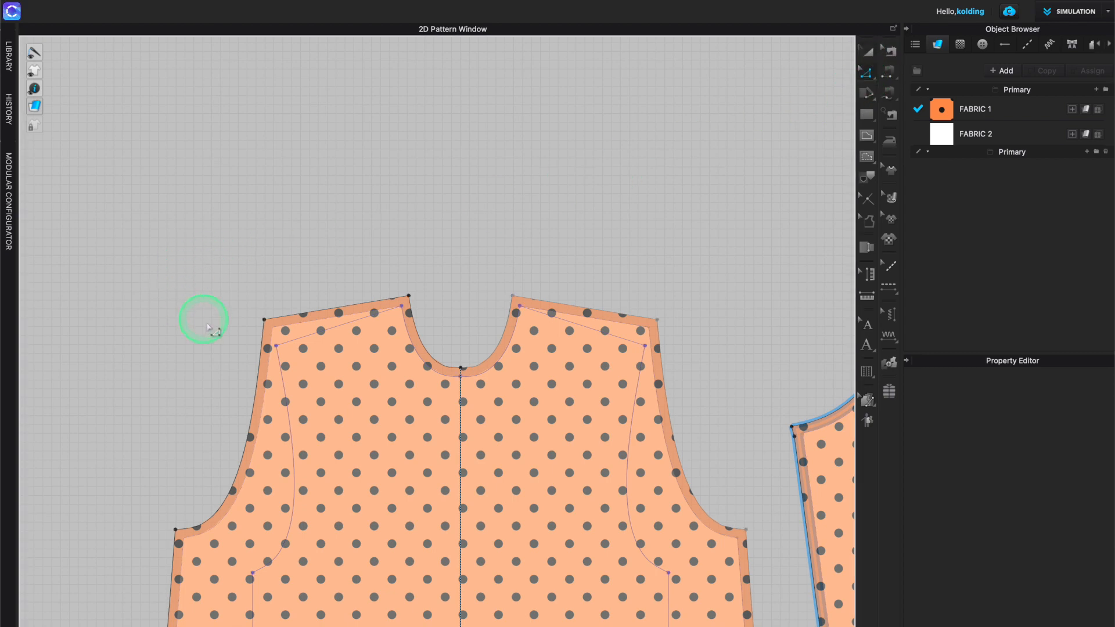
{"action": "scroll", "coordinate": [221, 332], "scroll_direction": "up", "scroll_amount": 3}
{"action": "scroll", "coordinate": [357, 348], "scroll_direction": "up", "scroll_amount": 1}
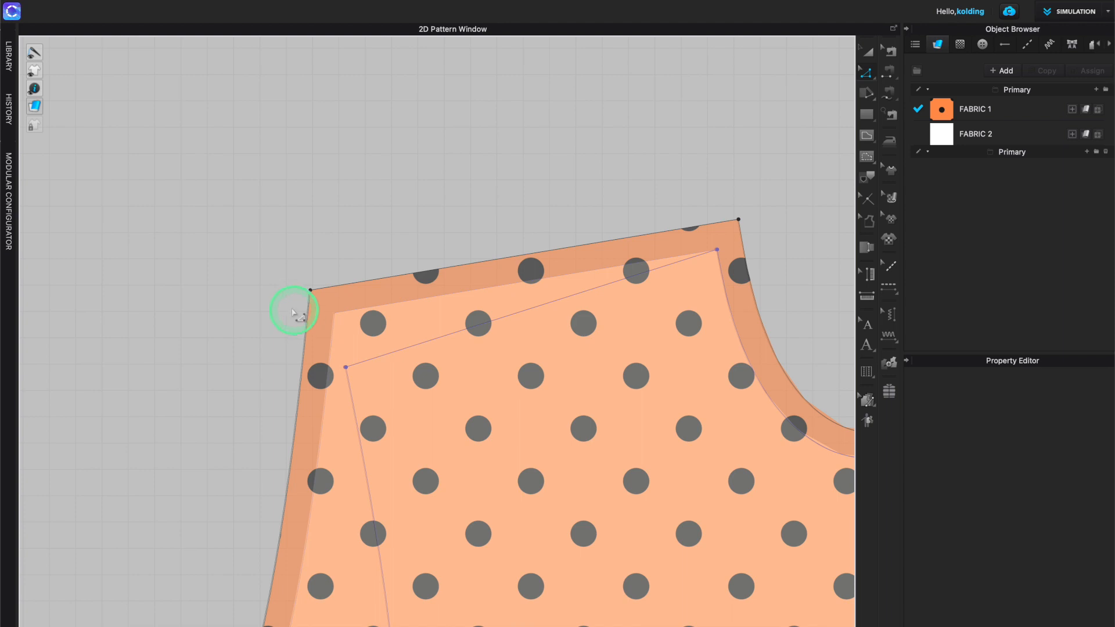
{"action": "left_click_drag", "start_coordinate": [310, 290], "coordinate": [329, 323]}
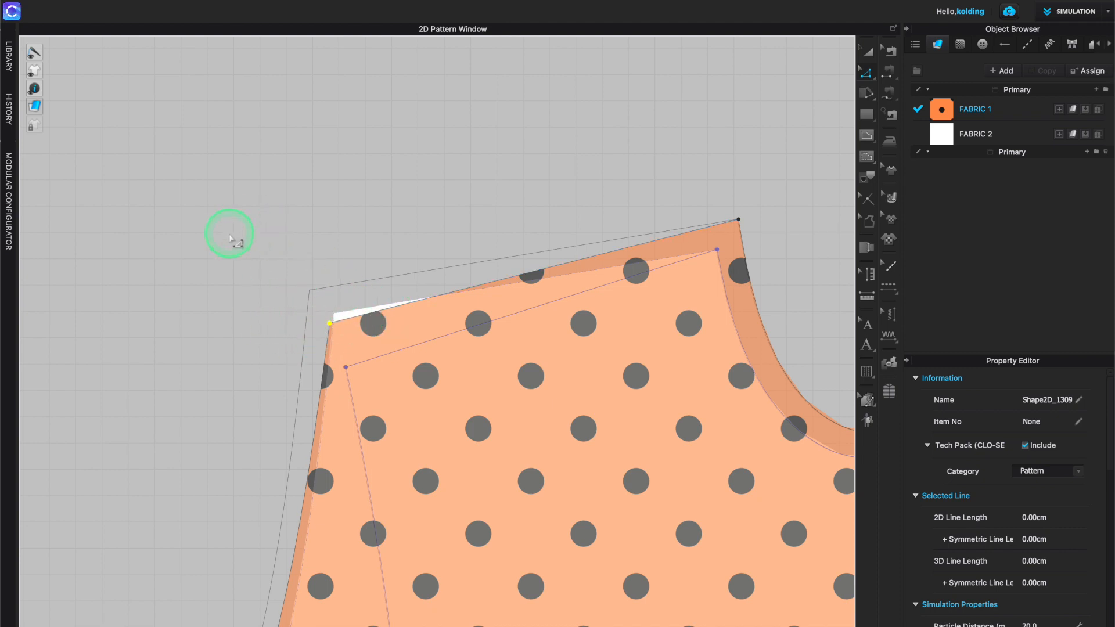
{"action": "left_click", "coordinate": [276, 265]}
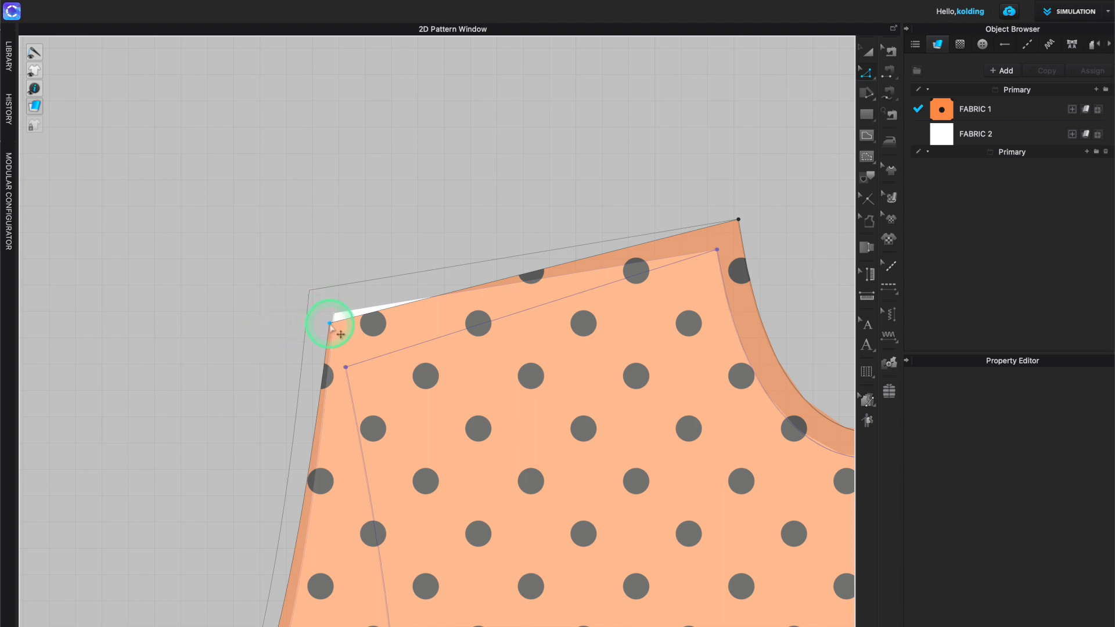
Move the front piece's outer shoulder point outward onto the seam allowance corner of the white copy.
{"action": "left_click", "coordinate": [329, 324]}
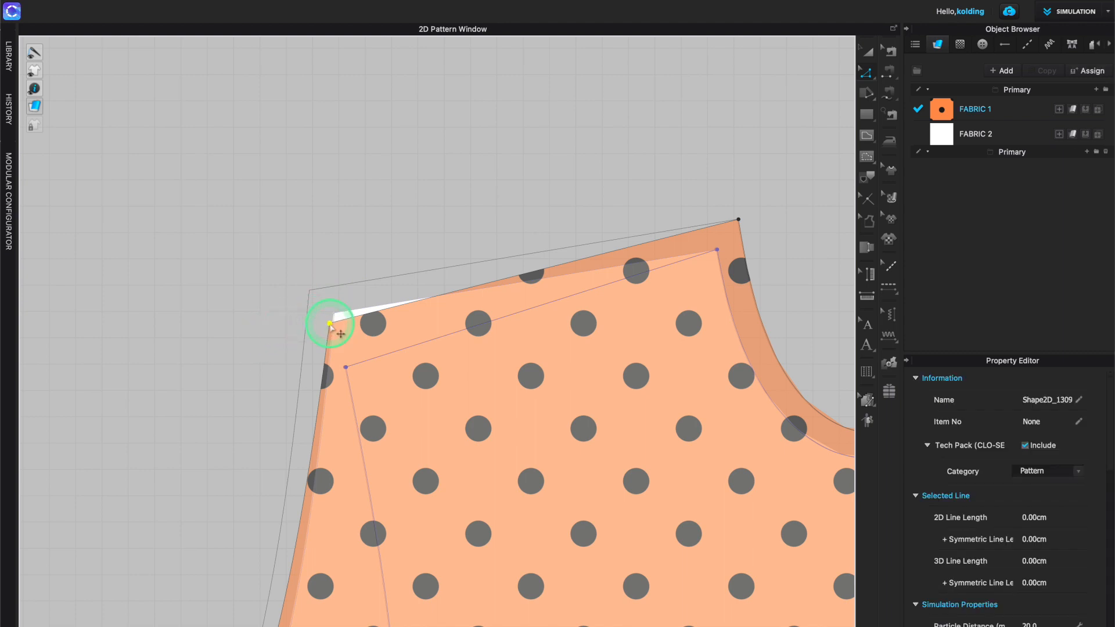
{"action": "left_click_drag", "start_coordinate": [329, 325], "coordinate": [274, 226]}
{"action": "scroll", "coordinate": [318, 303], "scroll_direction": "up", "scroll_amount": 8}
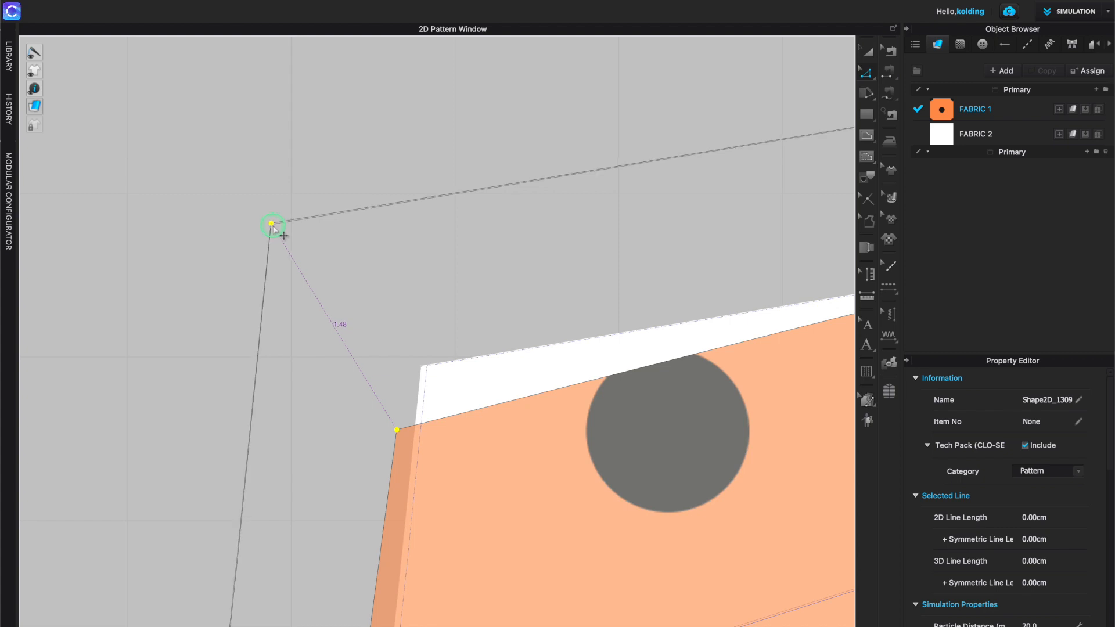
{"action": "left_click_drag", "start_coordinate": [273, 227], "coordinate": [273, 228]}
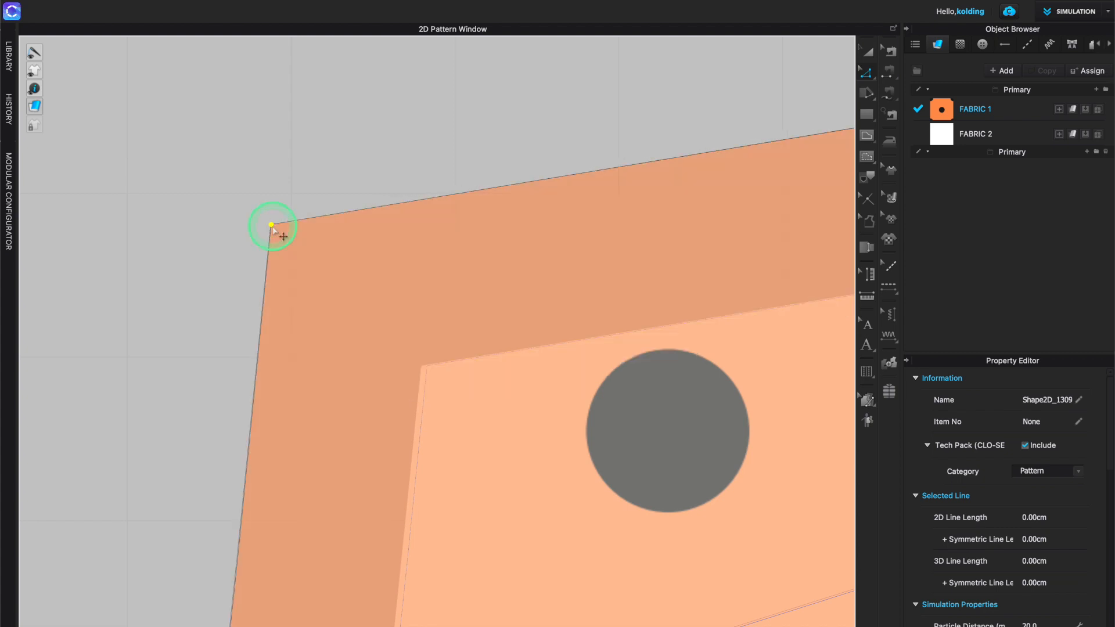
Check how the outlines of the dotted front, sleeve and back pieces match the seam allowances of the copies underneath.
{"action": "scroll", "coordinate": [398, 402], "scroll_direction": "down", "scroll_amount": 6}
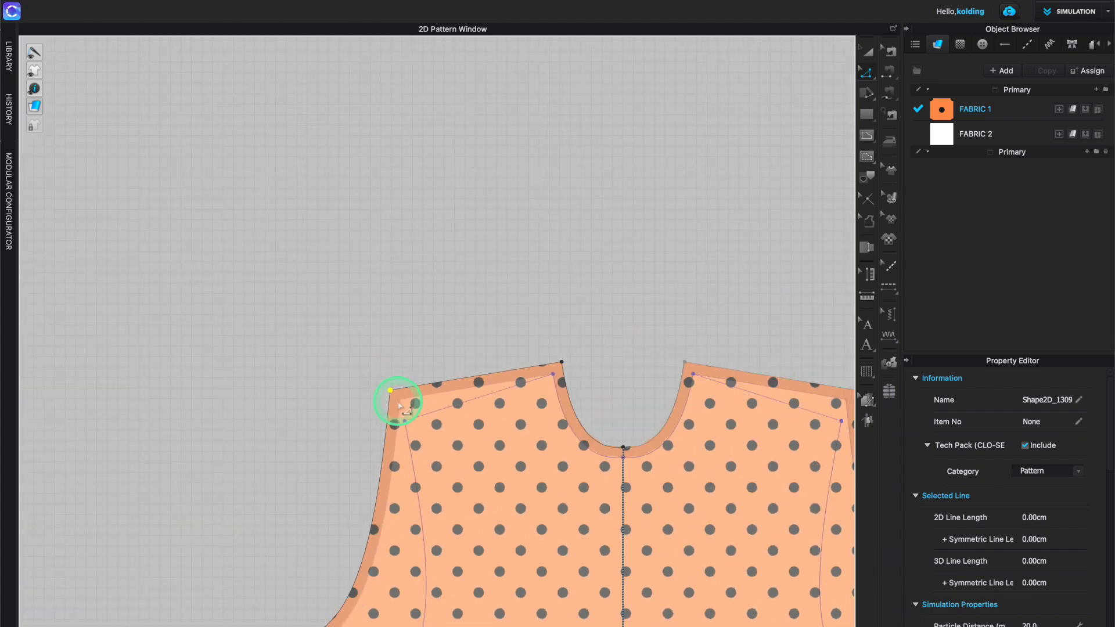
{"action": "scroll", "coordinate": [398, 401], "scroll_direction": "down", "scroll_amount": 2}
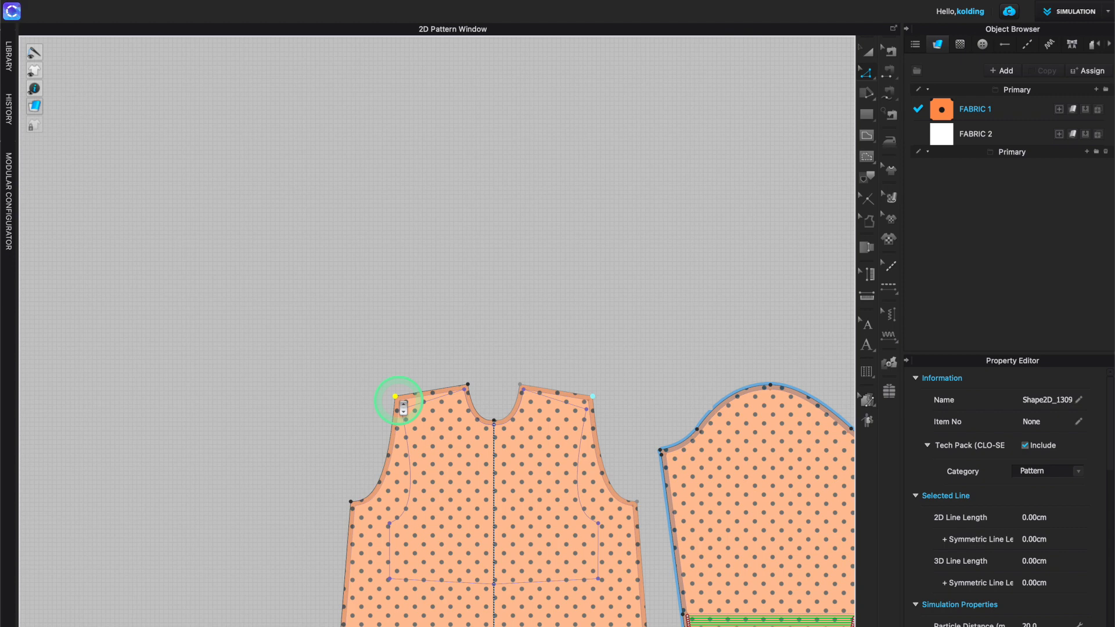
{"action": "scroll", "coordinate": [502, 458], "scroll_direction": "down", "scroll_amount": 4}
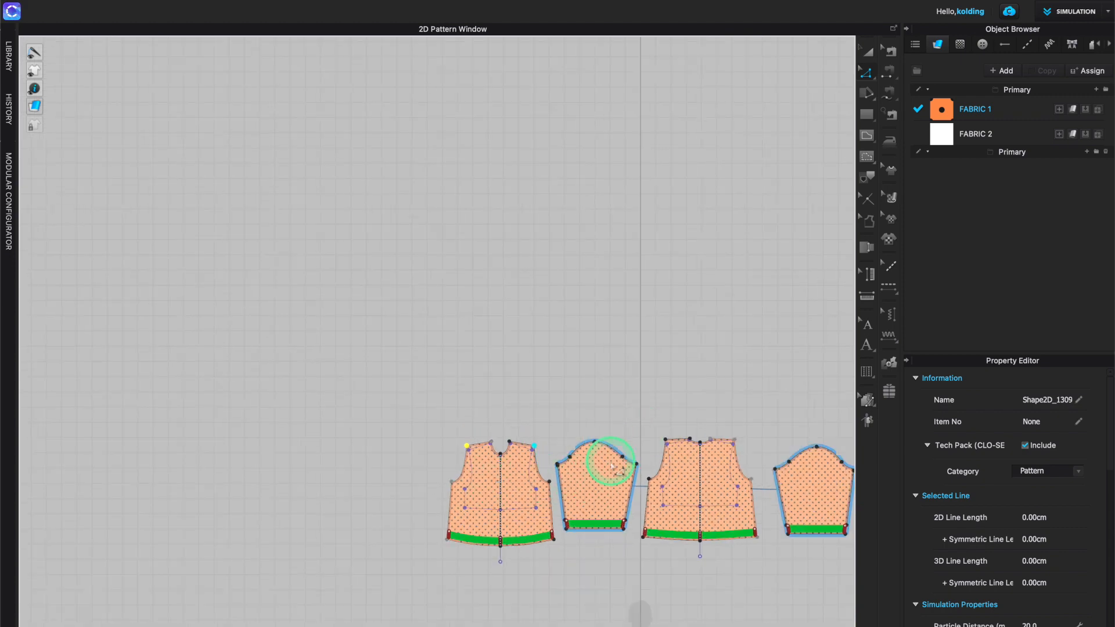
{"action": "scroll", "coordinate": [613, 470], "scroll_direction": "up", "scroll_amount": 5}
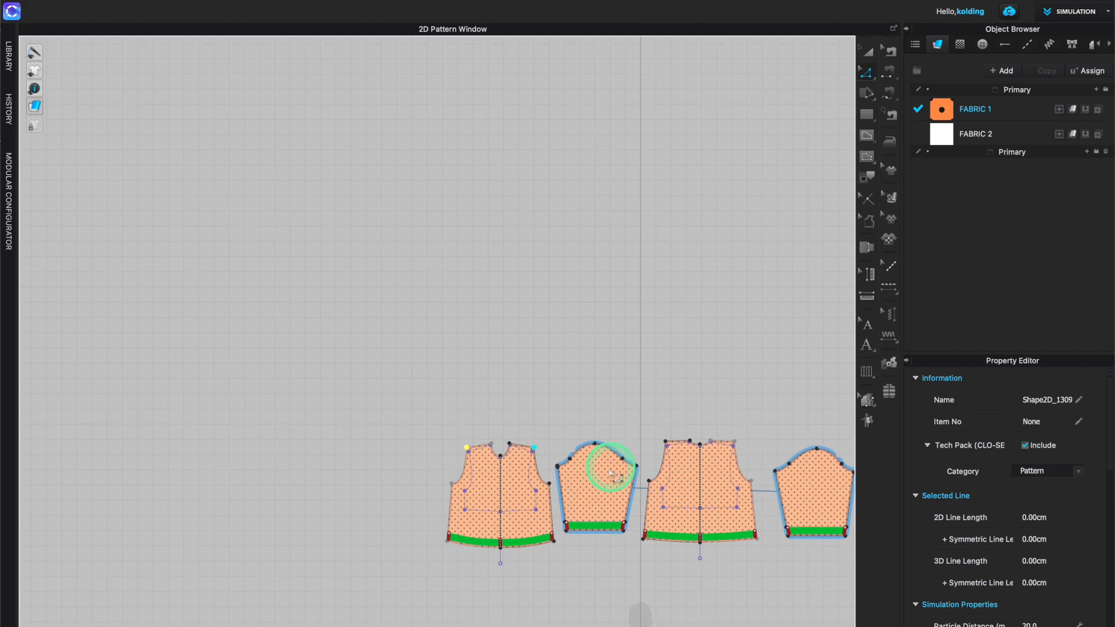
{"action": "scroll", "coordinate": [401, 380], "scroll_direction": "down", "scroll_amount": 5}
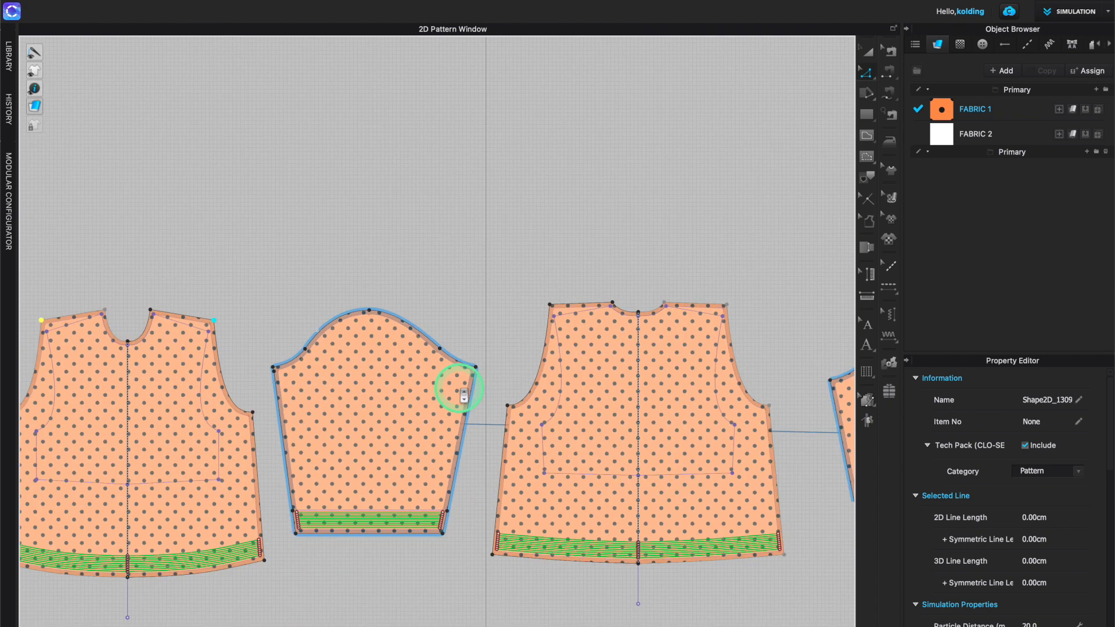
{"action": "scroll", "coordinate": [546, 360], "scroll_direction": "up", "scroll_amount": 1}
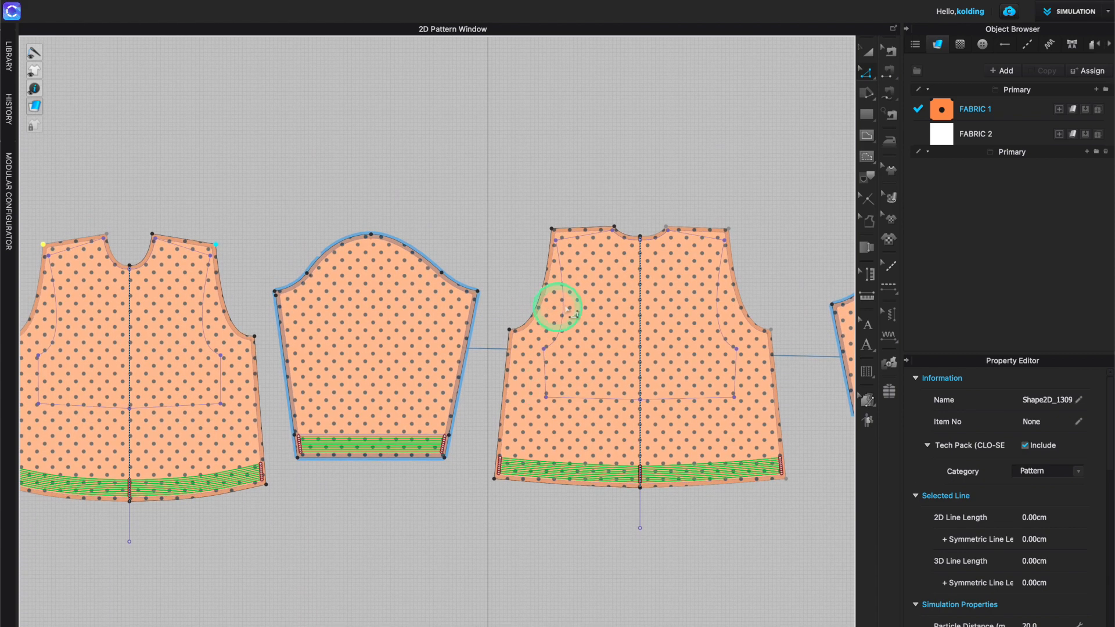
Move all the dotted front, sleeve and back pieces together upward, clear of the white copies beneath.
{"action": "scroll", "coordinate": [584, 566], "scroll_direction": "down", "scroll_amount": 3}
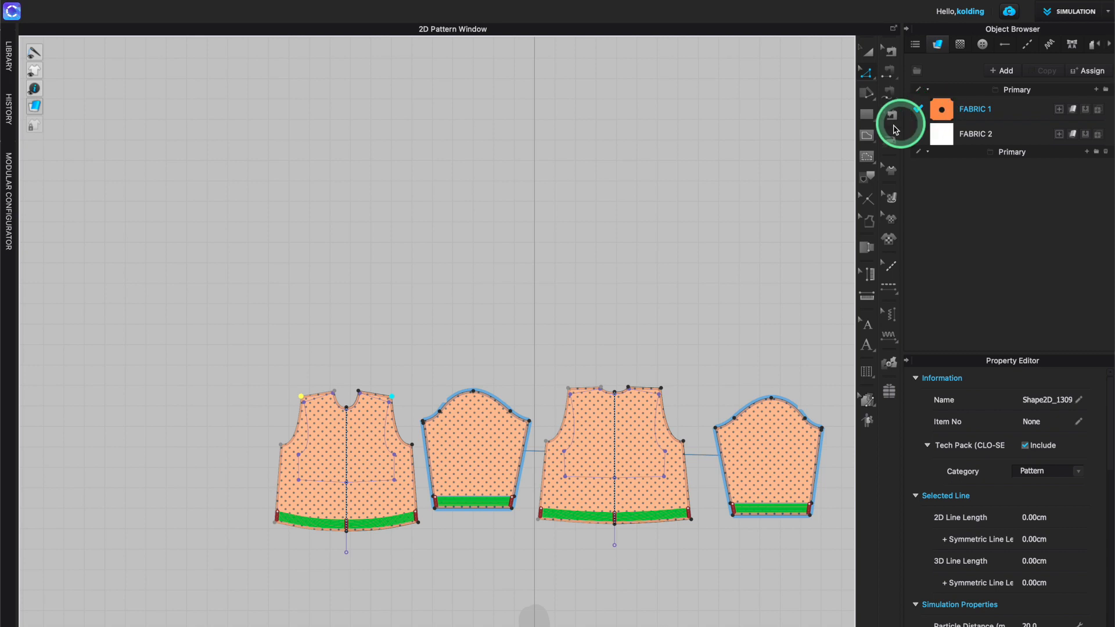
{"action": "left_click", "coordinate": [867, 52]}
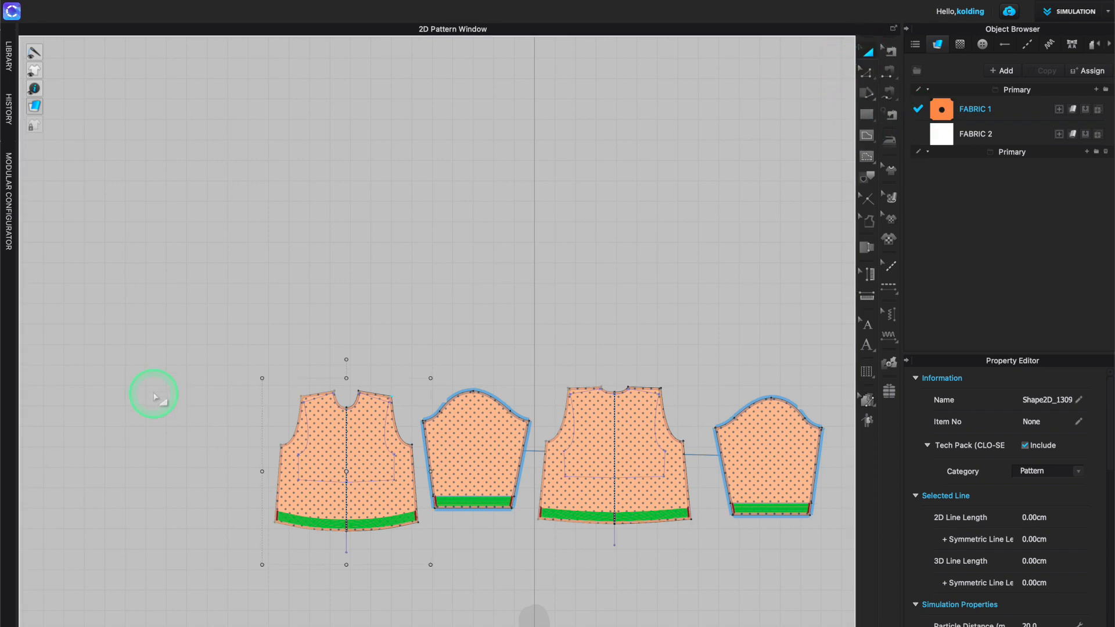
{"action": "left_click_drag", "start_coordinate": [169, 333], "coordinate": [846, 585]}
{"action": "left_click_drag", "start_coordinate": [478, 447], "coordinate": [457, 268]}
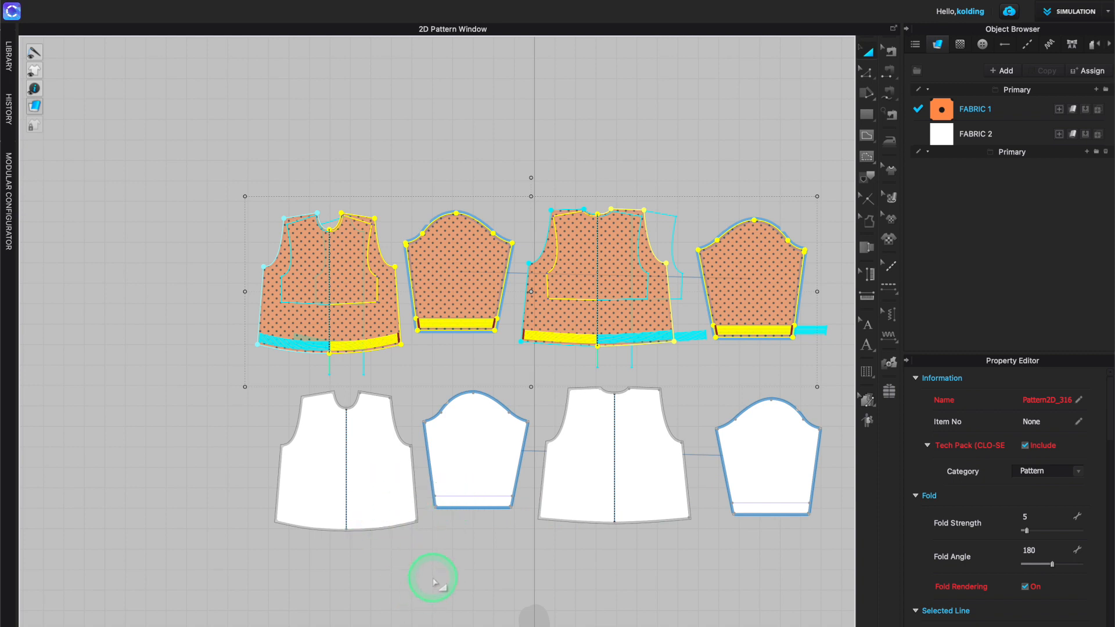
Unlock all pattern outlines and delete the four white copies of the front, back and sleeves.
{"action": "right_click", "coordinate": [430, 577]}
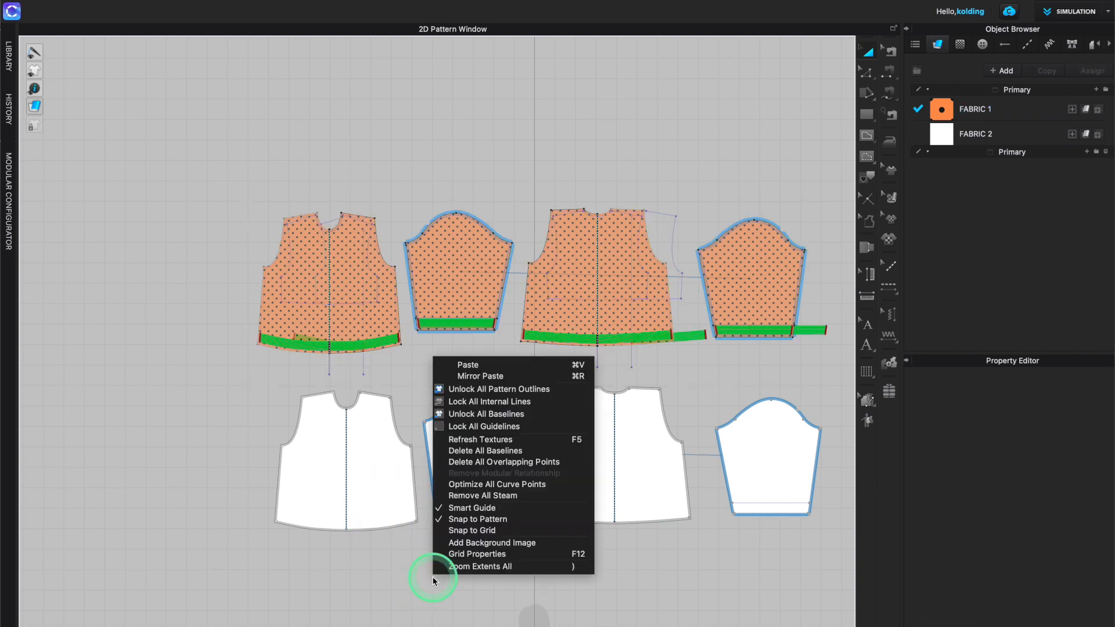
{"action": "left_click", "coordinate": [504, 402]}
{"action": "left_click_drag", "start_coordinate": [241, 565], "coordinate": [831, 380]}
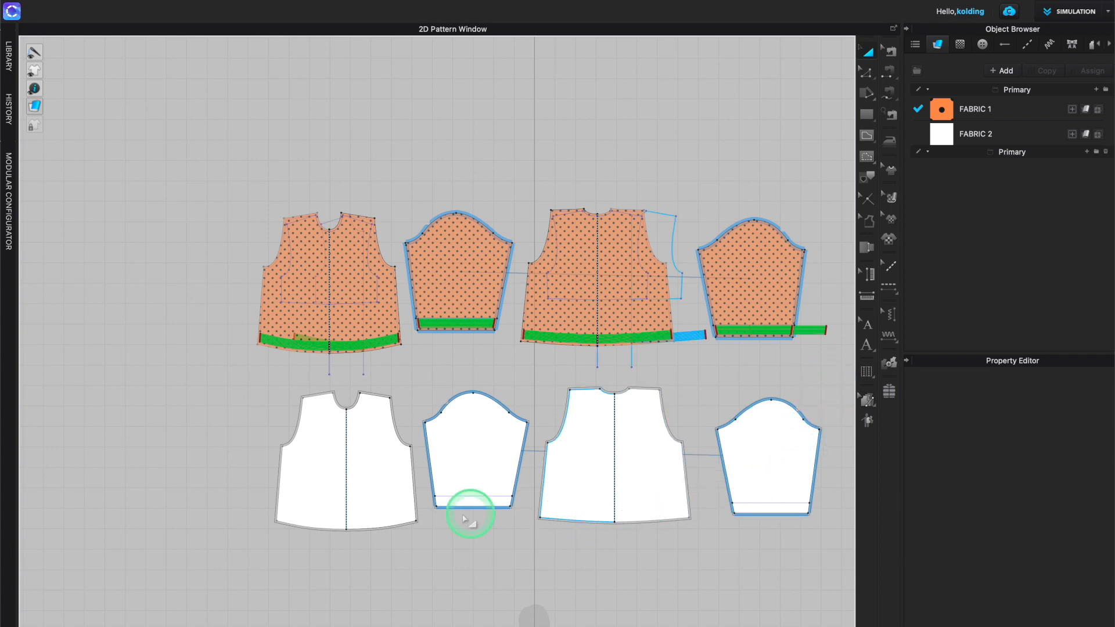
{"action": "left_click", "coordinate": [311, 494]}
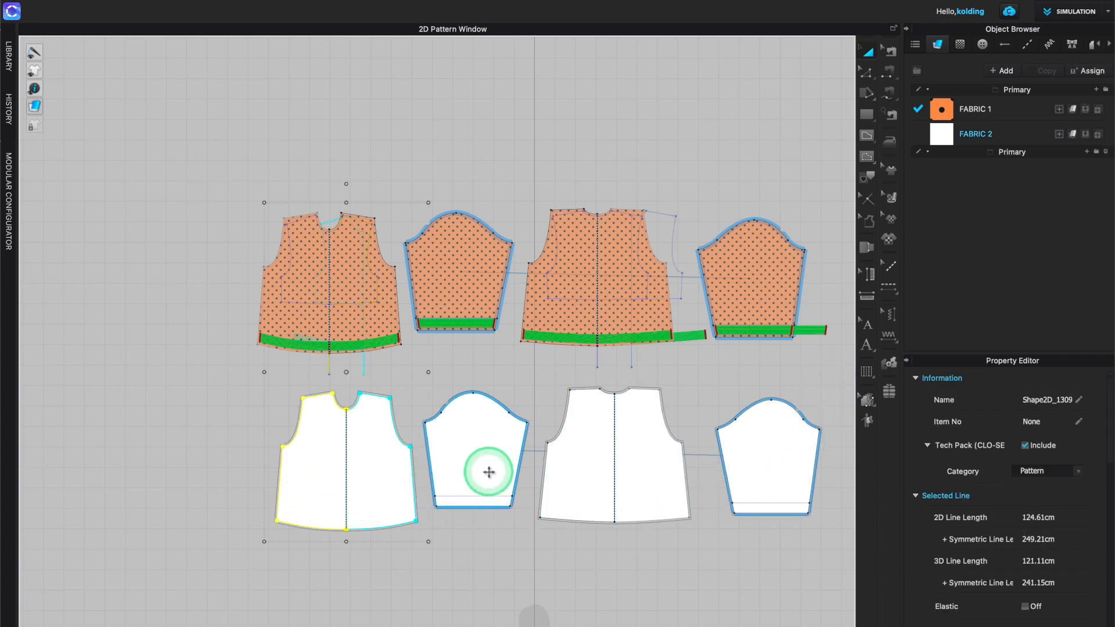
{"action": "left_click", "coordinate": [480, 455], "text": "shift"}
{"action": "left_click", "coordinate": [598, 460], "text": "shift"}
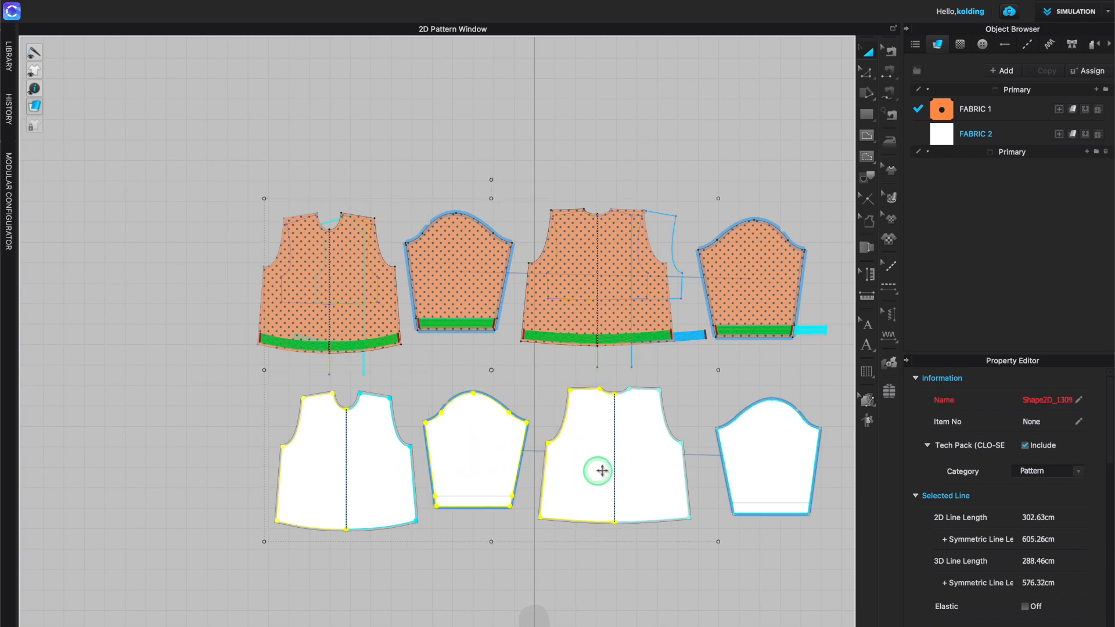
{"action": "left_click", "coordinate": [766, 444], "text": "shift"}
{"action": "key", "text": "Delete"}
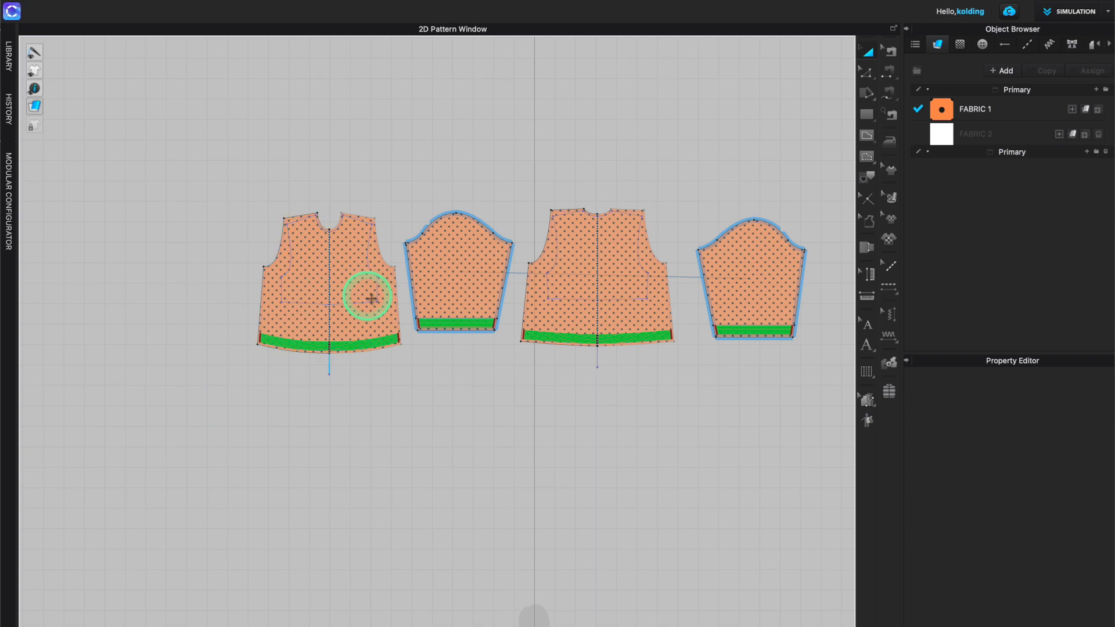
{"action": "scroll", "coordinate": [362, 324], "scroll_direction": "up", "scroll_amount": 3}
{"action": "left_click", "coordinate": [523, 273]}
{"action": "right_click_drag", "start_coordinate": [522, 273], "coordinate": [390, 373]}
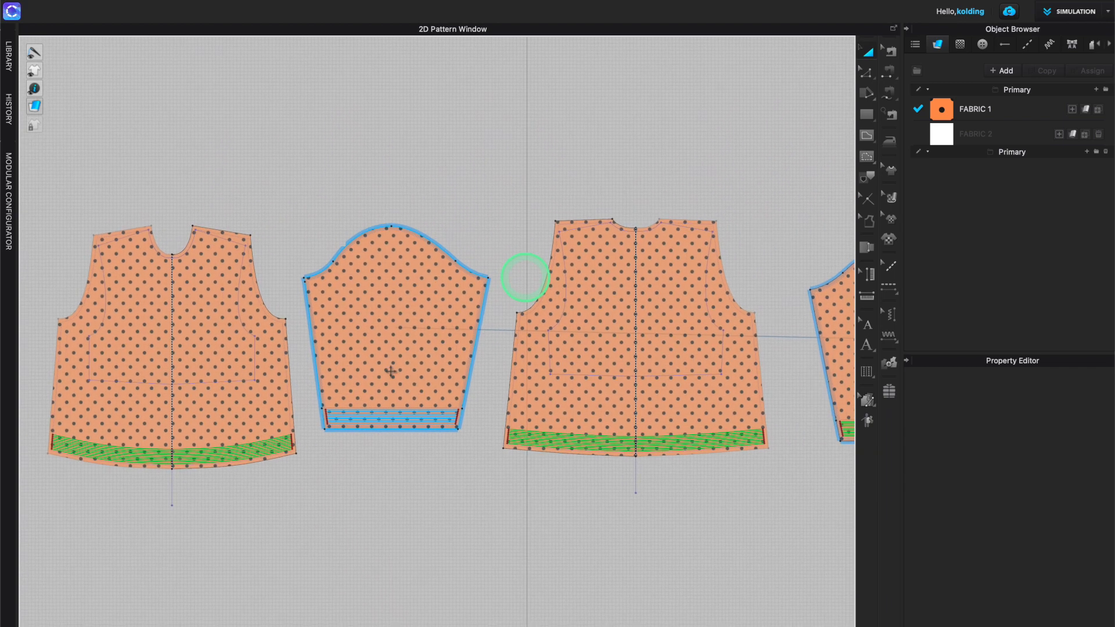
{"action": "scroll", "coordinate": [125, 221], "scroll_direction": "up", "scroll_amount": 3}
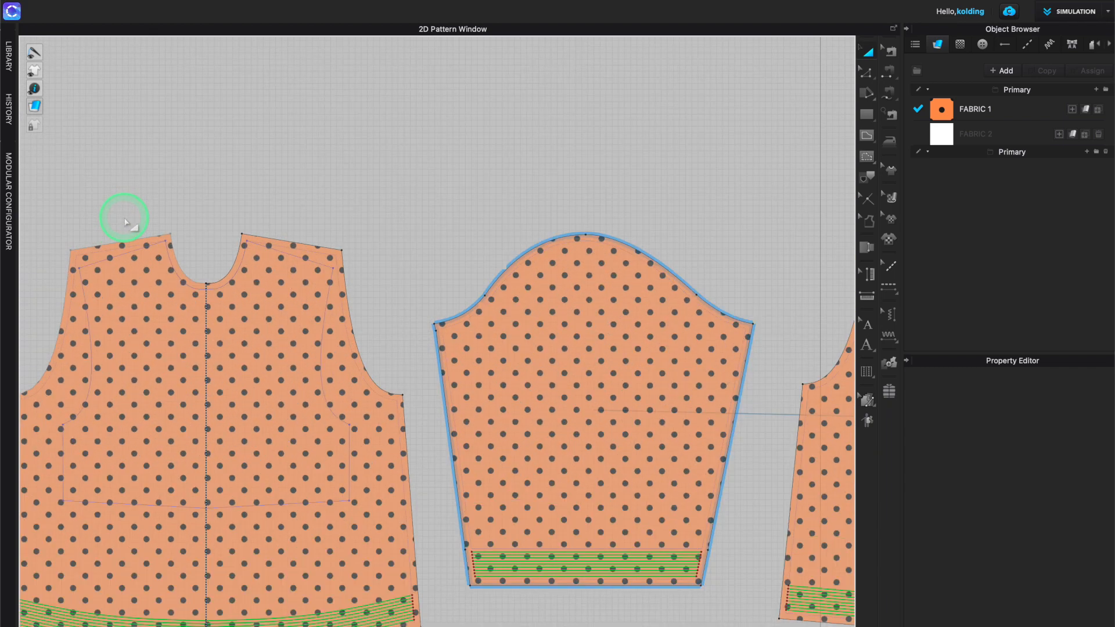
{"action": "scroll", "coordinate": [124, 221], "scroll_direction": "down", "scroll_amount": 3}
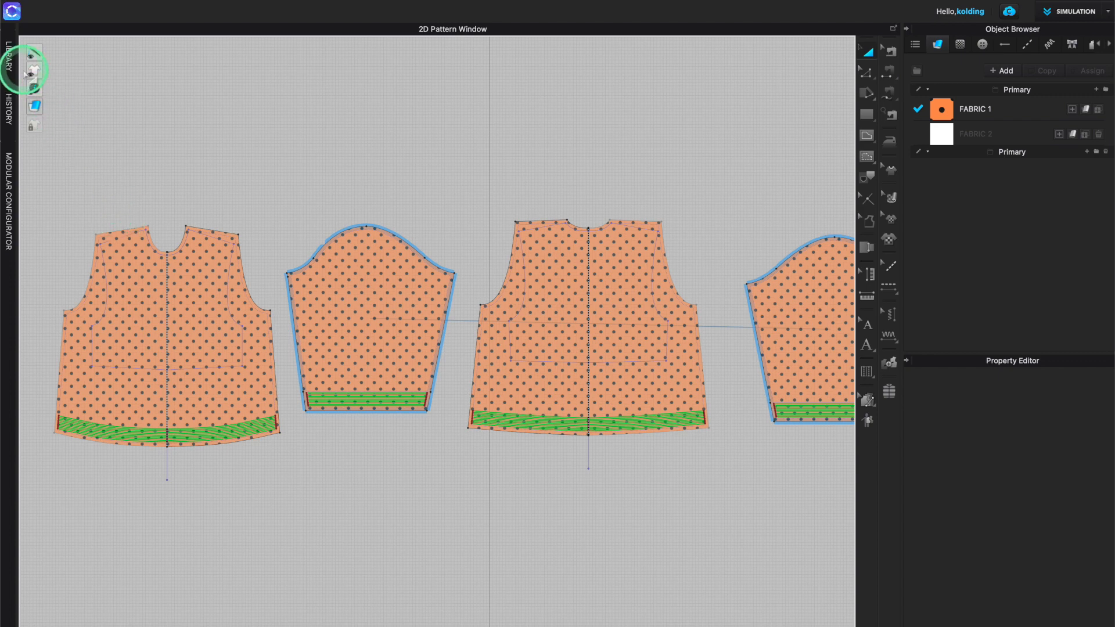
{"action": "mouse_move", "coordinate": [34, 71]}
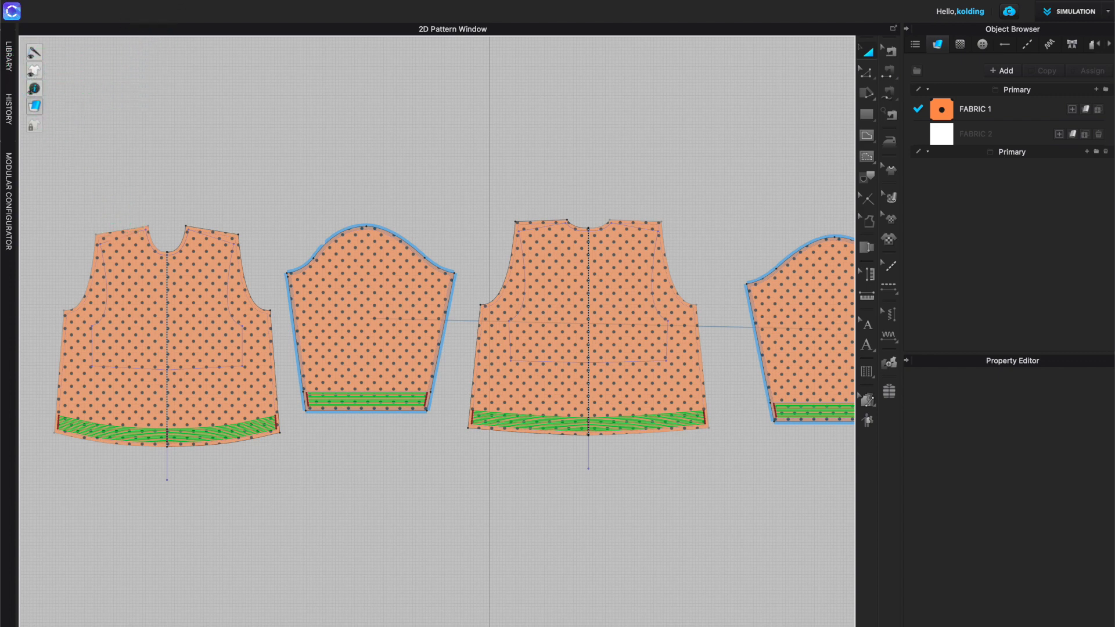
Begin a PDF export of the dotted patterns, saved as Dots-for-print in the Print-Ready folder.
{"action": "left_click", "coordinate": [152, 0]}
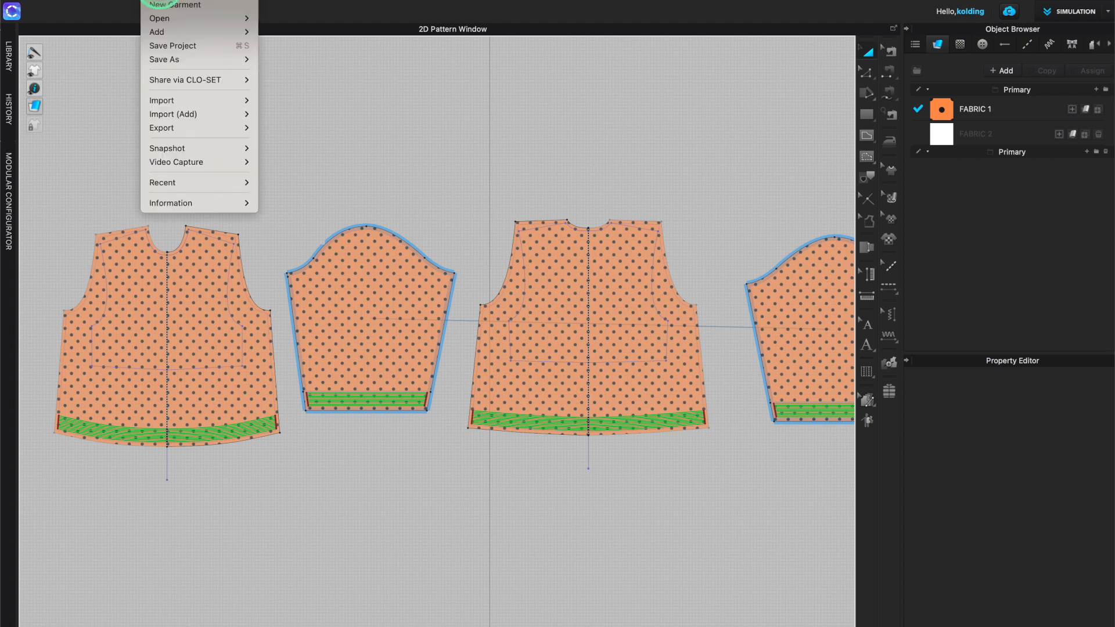
{"action": "mouse_move", "coordinate": [188, 124]}
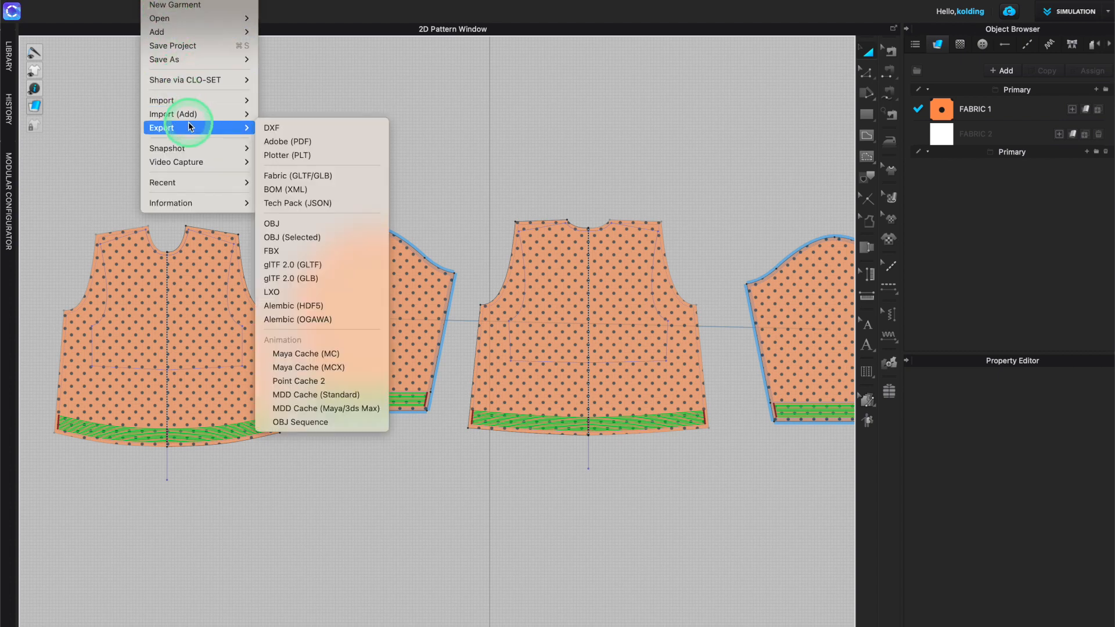
{"action": "left_click", "coordinate": [296, 144]}
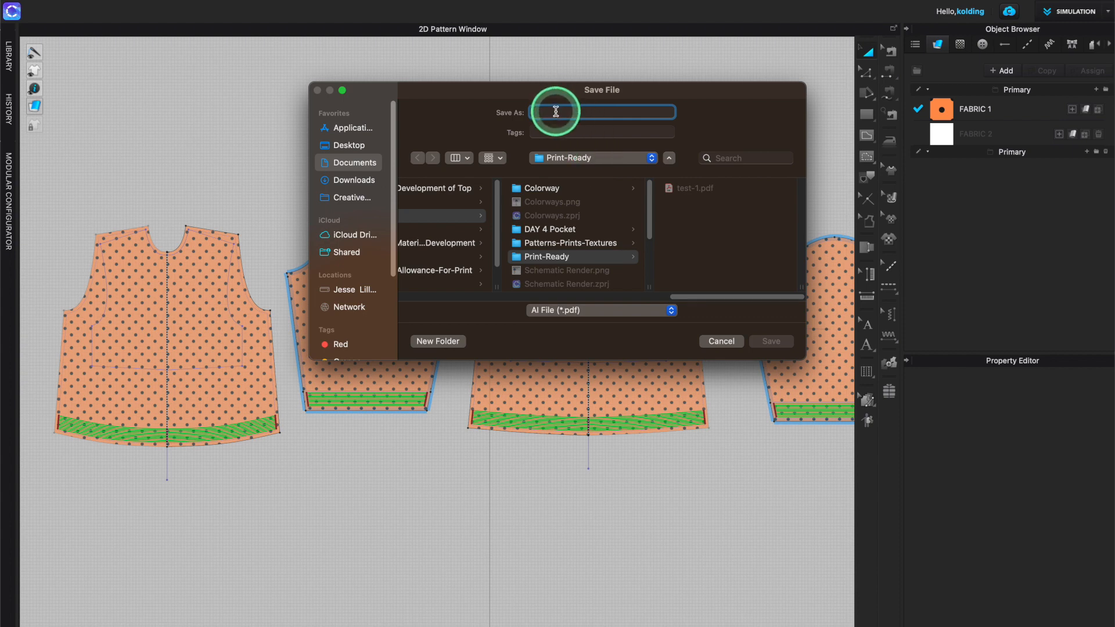
{"action": "type", "text": "Dots-for-print"}
{"action": "key", "text": "Return"}
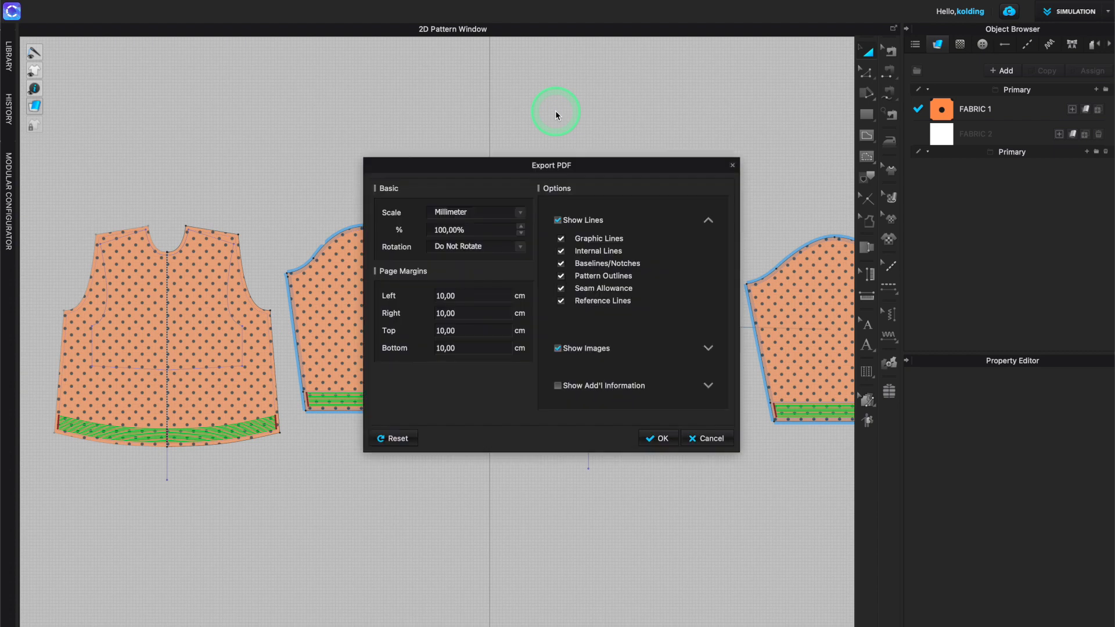
Exclude graphic lines, internal lines, baselines/notches, seam allowance and reference lines from the PDF, keeping only pattern outlines, and complete the export.
{"action": "left_click", "coordinate": [561, 239]}
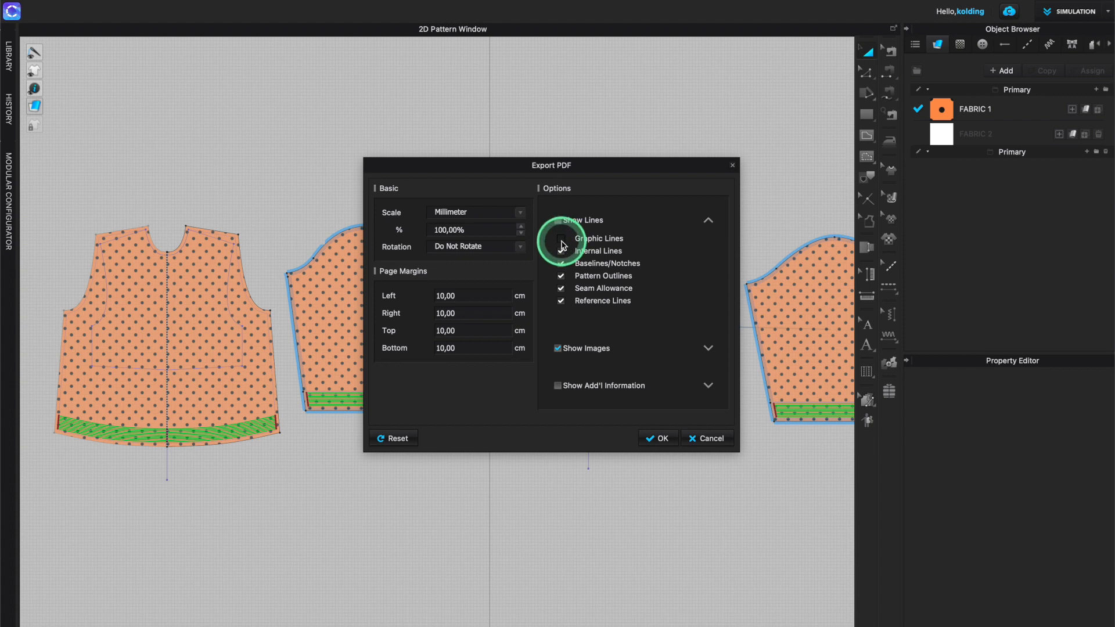
{"action": "left_click", "coordinate": [562, 251]}
{"action": "left_click", "coordinate": [561, 264]}
{"action": "left_click", "coordinate": [562, 289]}
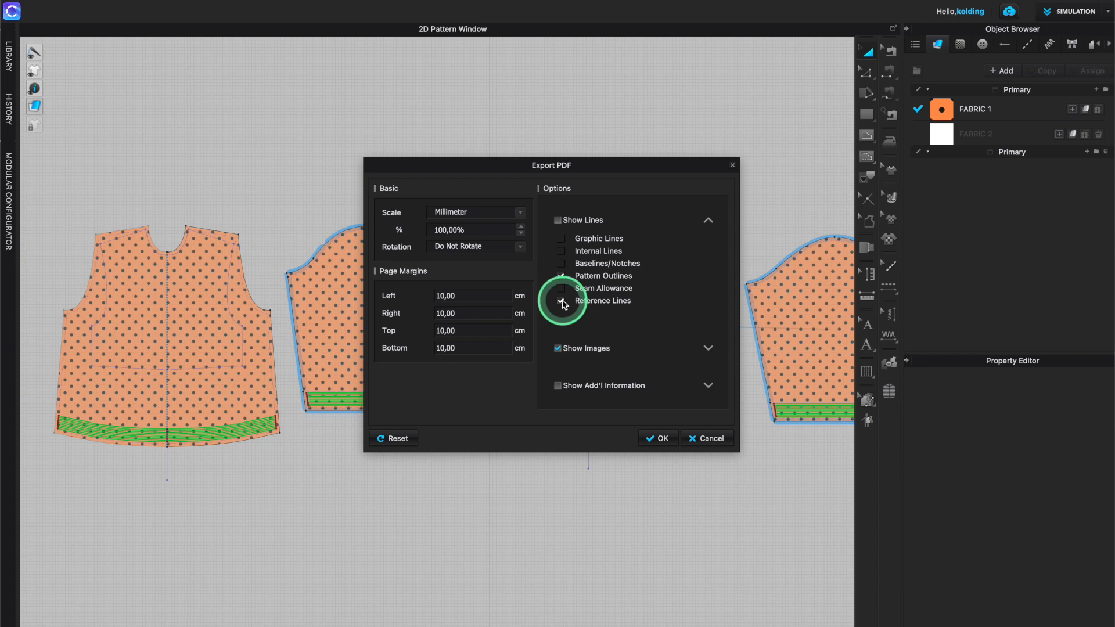
{"action": "left_click", "coordinate": [561, 301]}
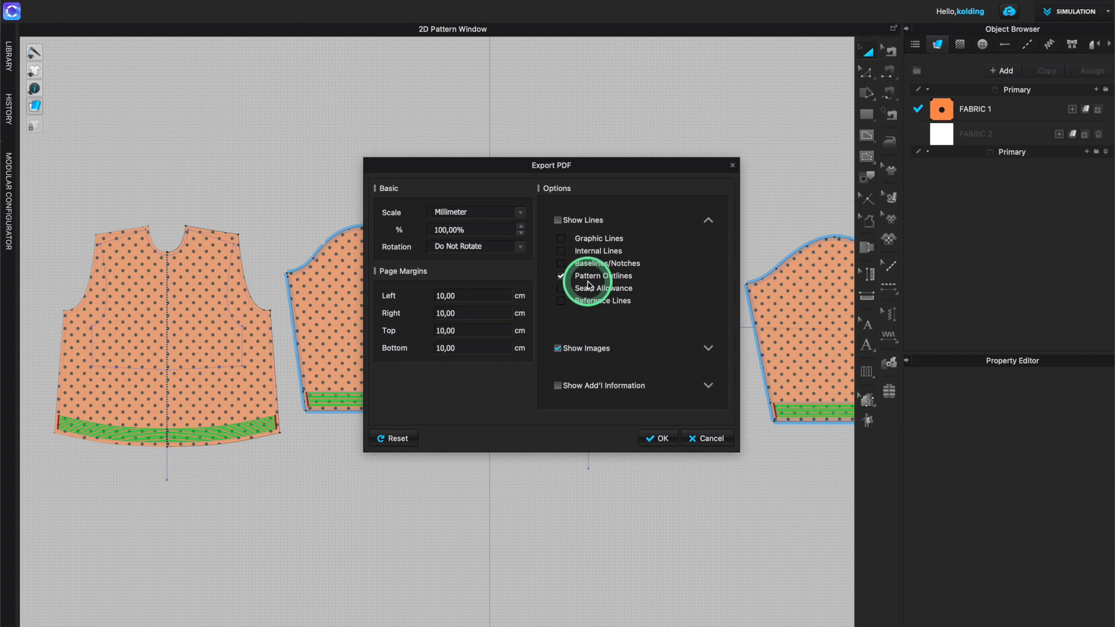
{"action": "left_click", "coordinate": [662, 439]}
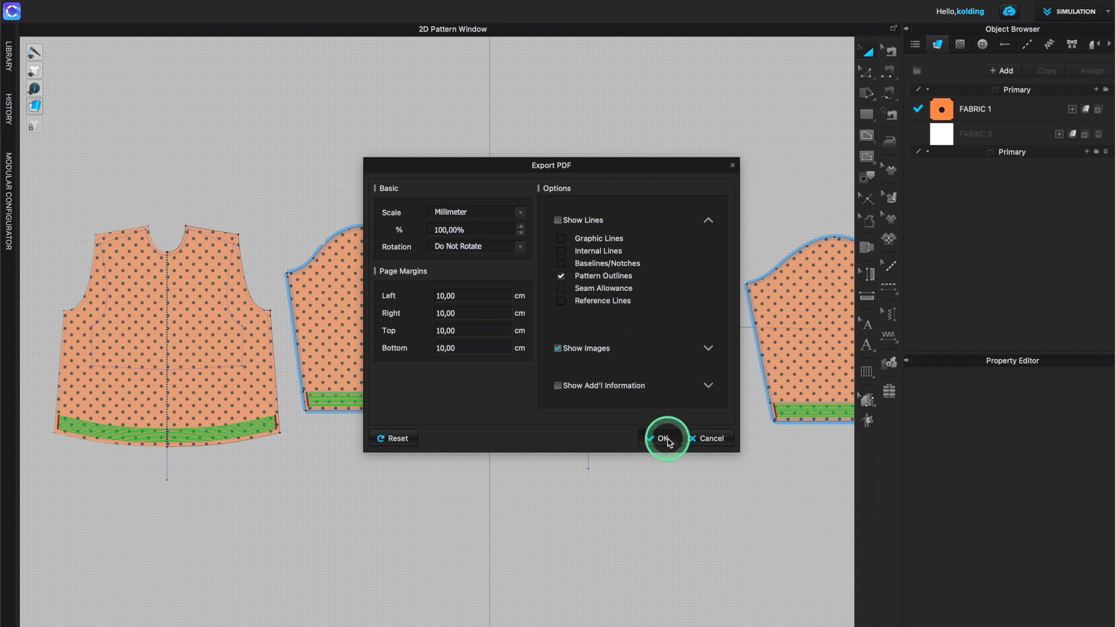
{"action": "left_click", "coordinate": [513, 396]}
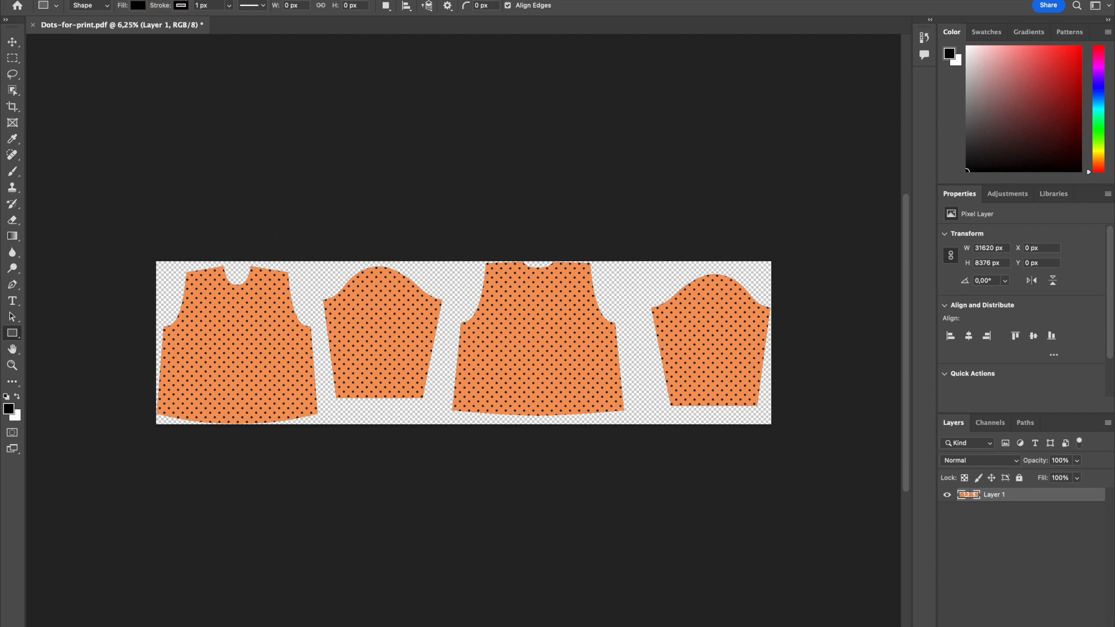
Scale the pattern artwork on Layer 1 proportionally to 52% and apply the transformation.
{"action": "left_click", "coordinate": [121, 0]}
{"action": "left_click", "coordinate": [121, 0]}
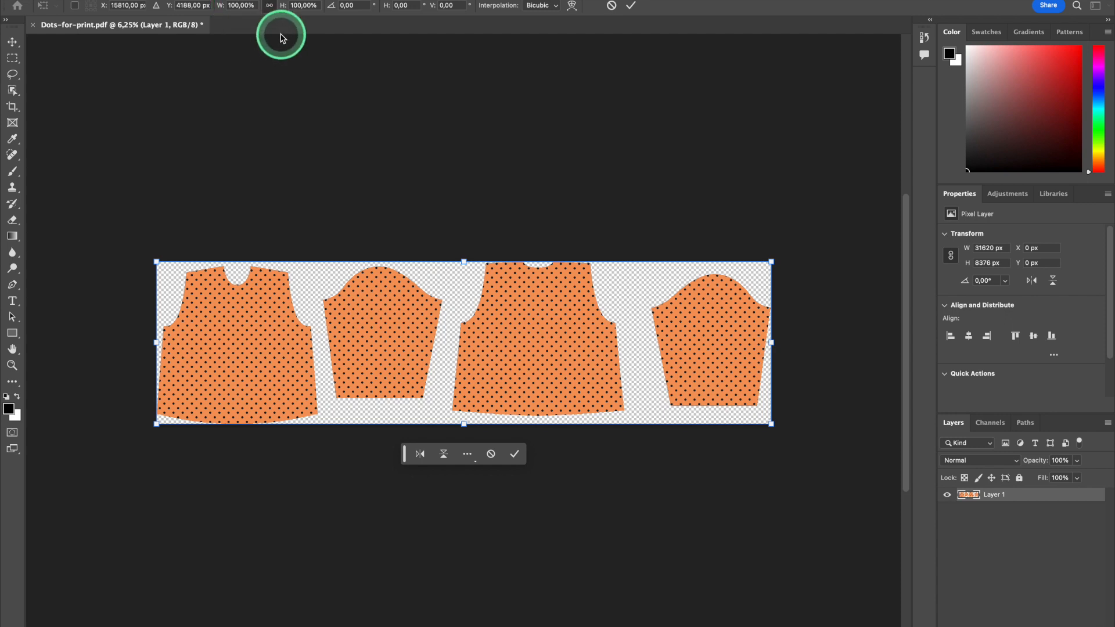
{"action": "left_click", "coordinate": [238, 6]}
{"action": "type", "text": "52"}
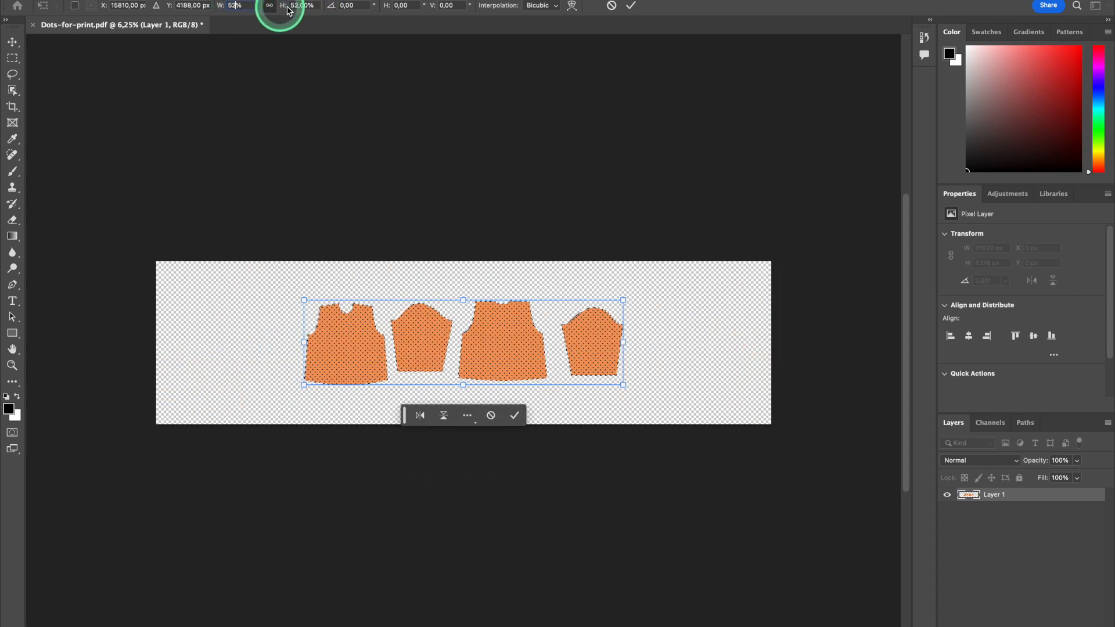
{"action": "key", "text": "Return"}
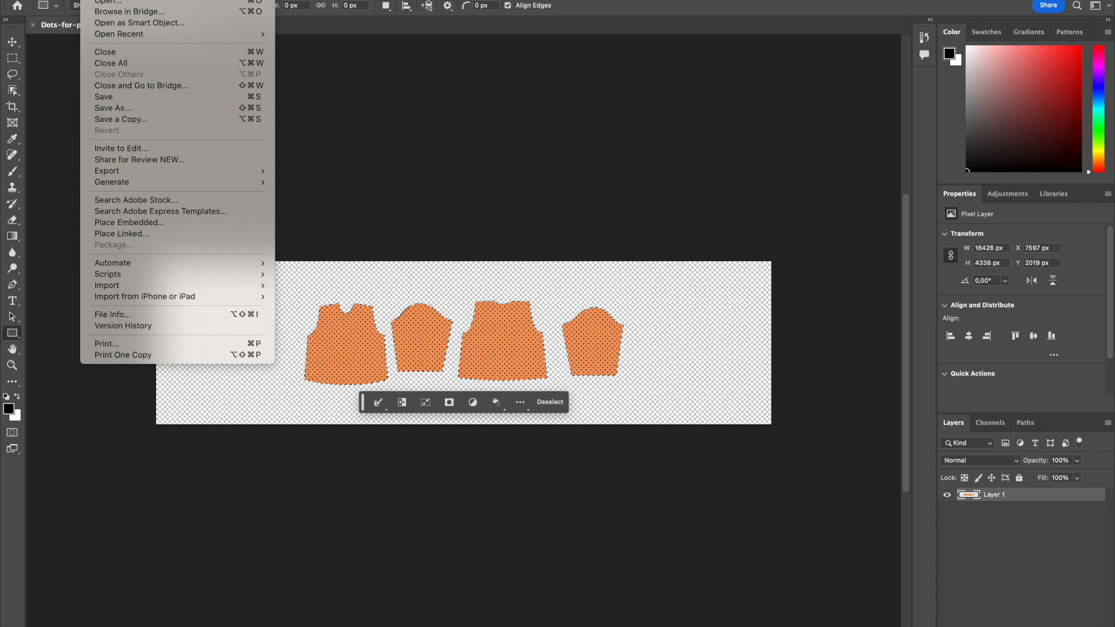
Save the scaled artwork as a TIFF named Dots-for-print in Print-Ready, with no image compression and layers included.
{"action": "left_click", "coordinate": [117, 108]}
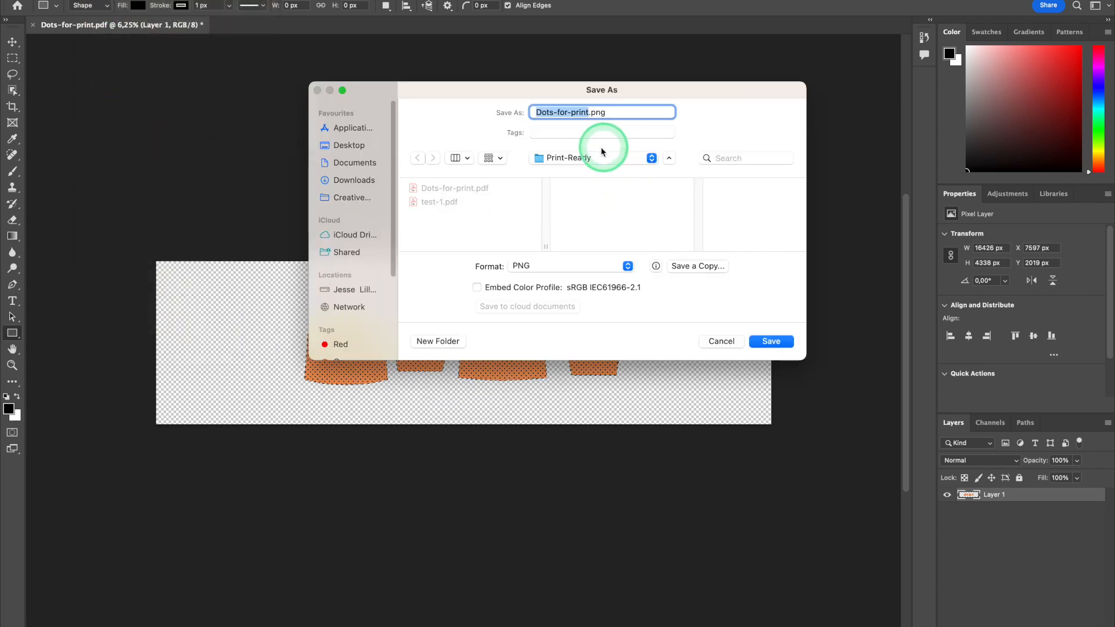
{"action": "left_click", "coordinate": [627, 267]}
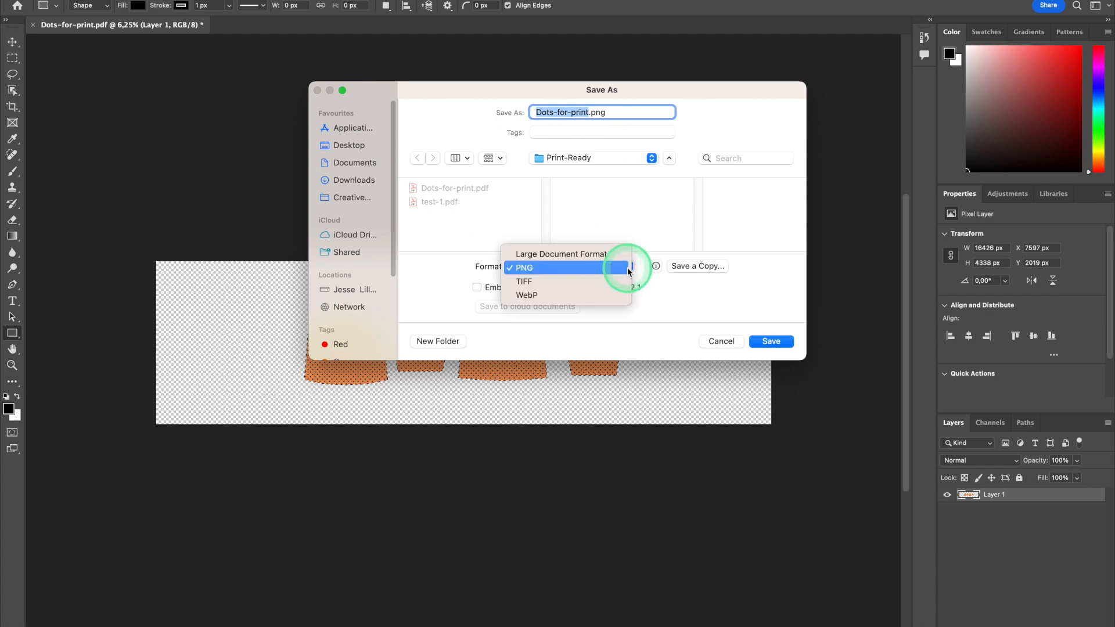
{"action": "left_click", "coordinate": [545, 283]}
{"action": "left_click", "coordinate": [778, 343]}
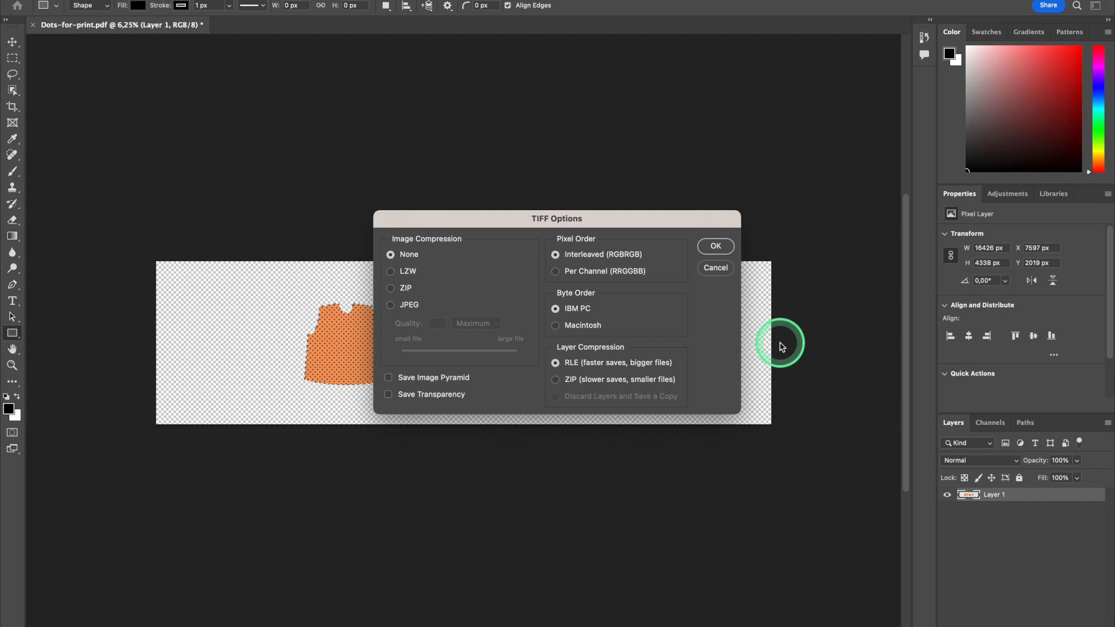
{"action": "key", "text": "Return"}
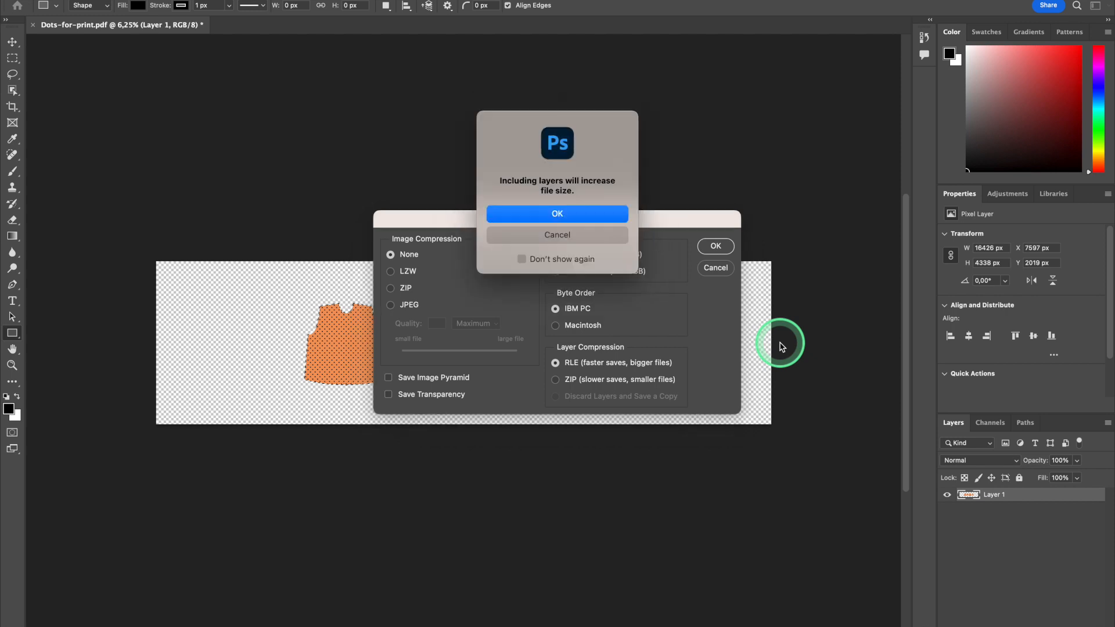
{"action": "key", "text": "Return"}
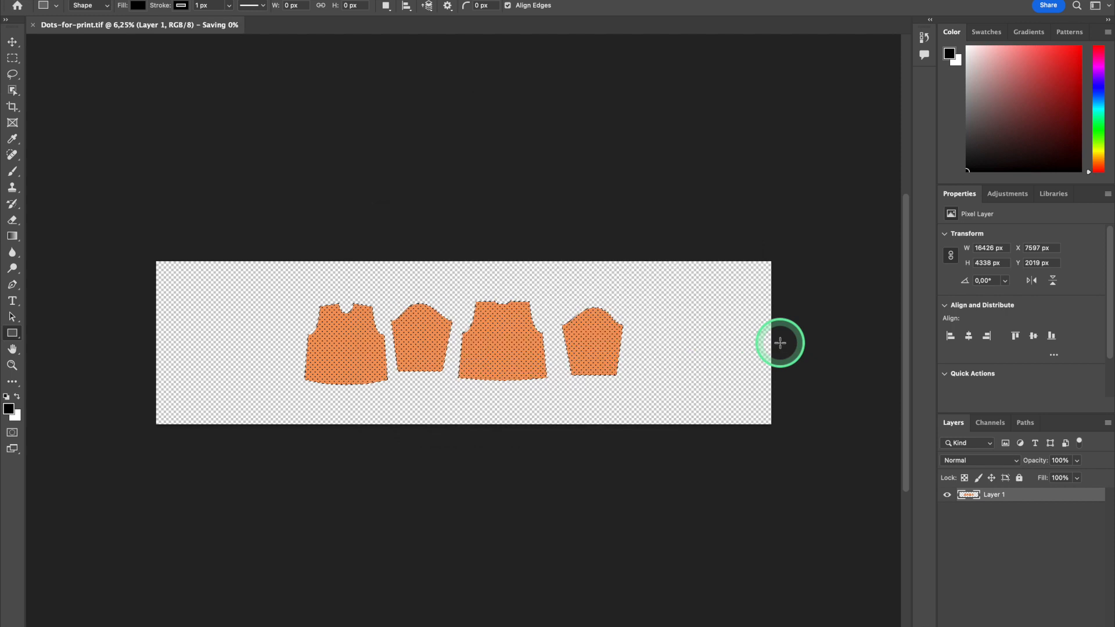